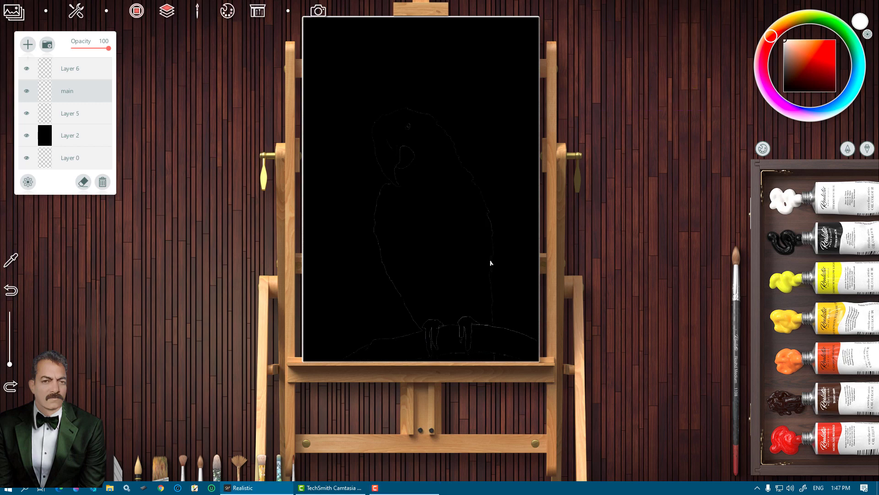
# - With the wide flat brush (key 3), paint the parrot's upper beak white
pyautogui.scroll(2, 403, 187)
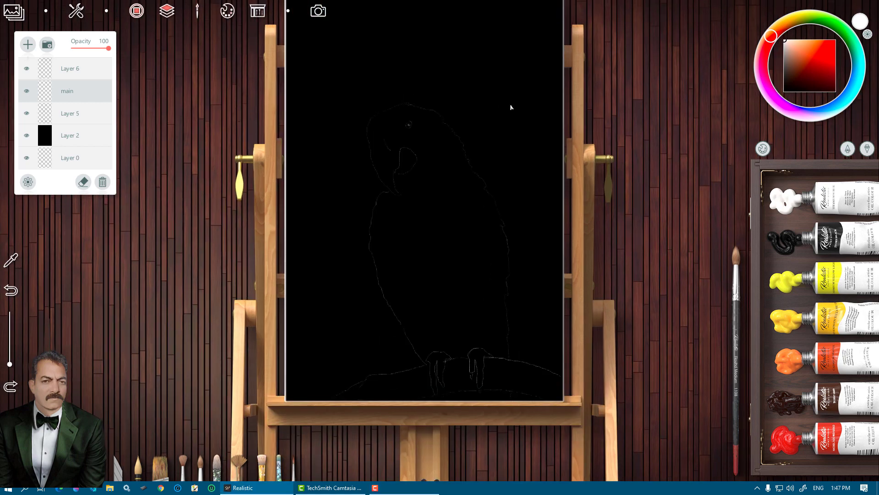
pyautogui.press('3')
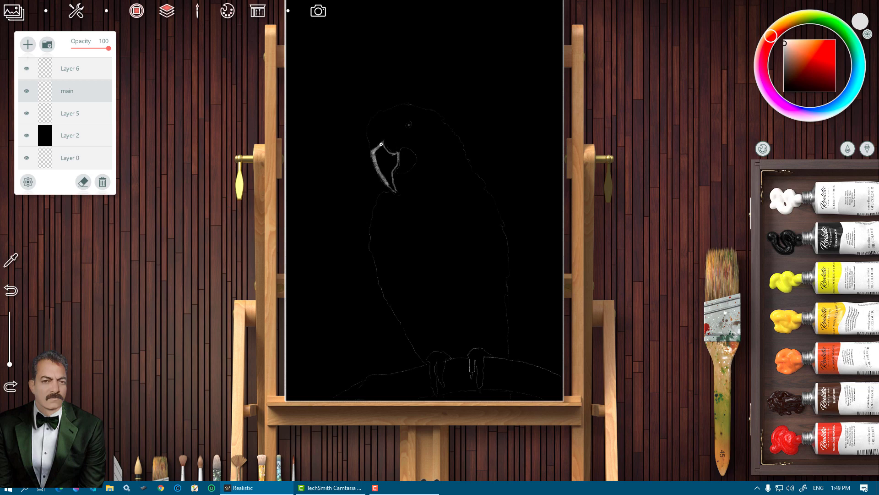
pyautogui.scroll(2, 377, 143)
pyautogui.moveTo(380, 146); pyautogui.dragTo(390, 197)
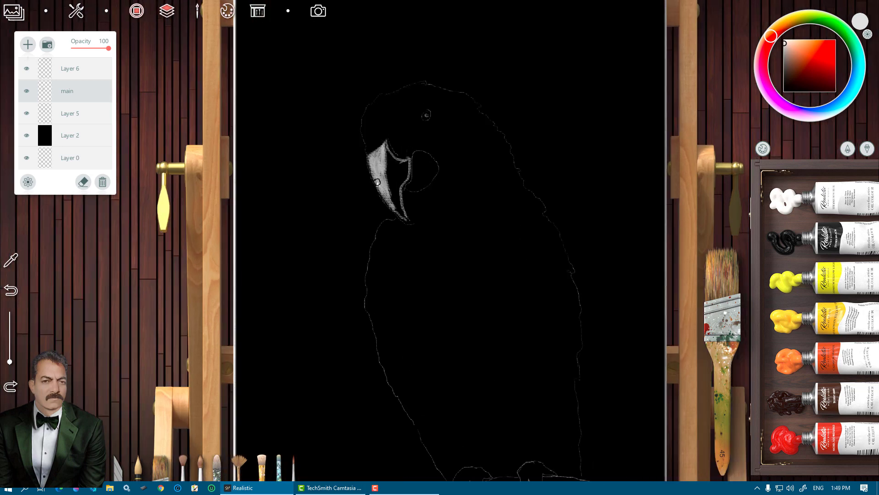
pyautogui.moveTo(383, 165)
pyautogui.mouseDown()
pyautogui.moveTo(396, 210)
pyautogui.moveTo(386, 144)
pyautogui.moveTo(403, 174)
pyautogui.moveTo(387, 202)
pyautogui.mouseUp()
pyautogui.scroll(-1, 387, 190)
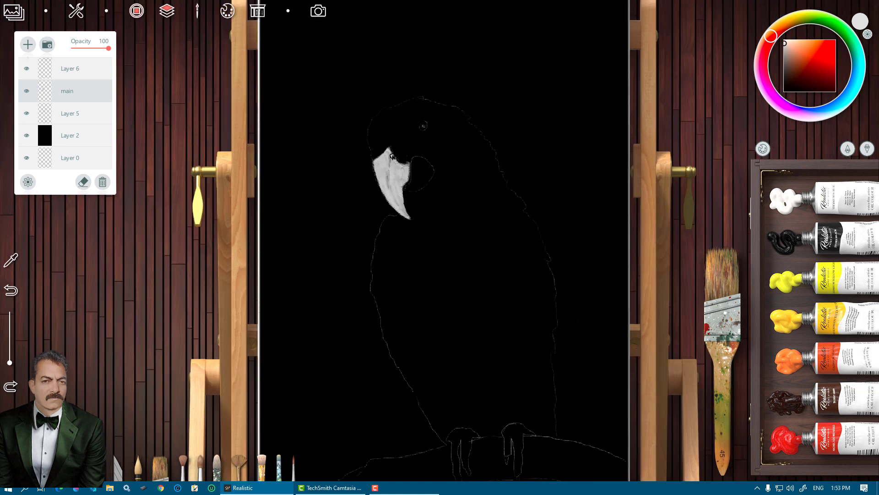
# - Paint the head above the beak, eye, crown and both sides of the neck dark red
pyautogui.moveTo(835, 46); pyautogui.dragTo(834, 73)
pyautogui.moveTo(377, 147)
pyautogui.mouseDown()
pyautogui.moveTo(373, 154)
pyautogui.moveTo(387, 110)
pyautogui.moveTo(418, 98)
pyautogui.moveTo(481, 124)
pyautogui.mouseUp()
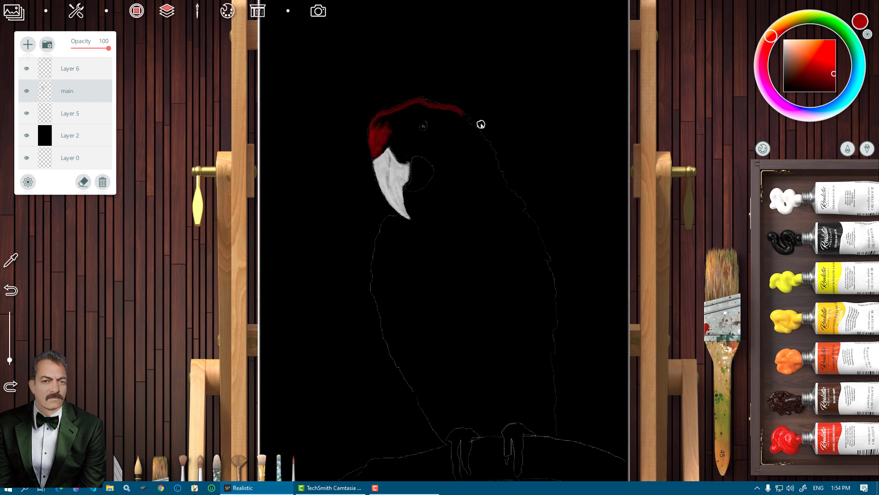
pyautogui.press('[')
pyautogui.press(']')
pyautogui.moveTo(437, 104)
pyautogui.mouseDown()
pyautogui.moveTo(375, 144)
pyautogui.moveTo(378, 153)
pyautogui.moveTo(399, 103)
pyautogui.moveTo(391, 110)
pyautogui.moveTo(440, 104)
pyautogui.moveTo(408, 112)
pyautogui.moveTo(400, 146)
pyautogui.moveTo(396, 133)
pyautogui.moveTo(392, 144)
pyautogui.moveTo(402, 160)
pyautogui.moveTo(403, 122)
pyautogui.moveTo(445, 116)
pyautogui.moveTo(442, 165)
pyautogui.mouseUp()
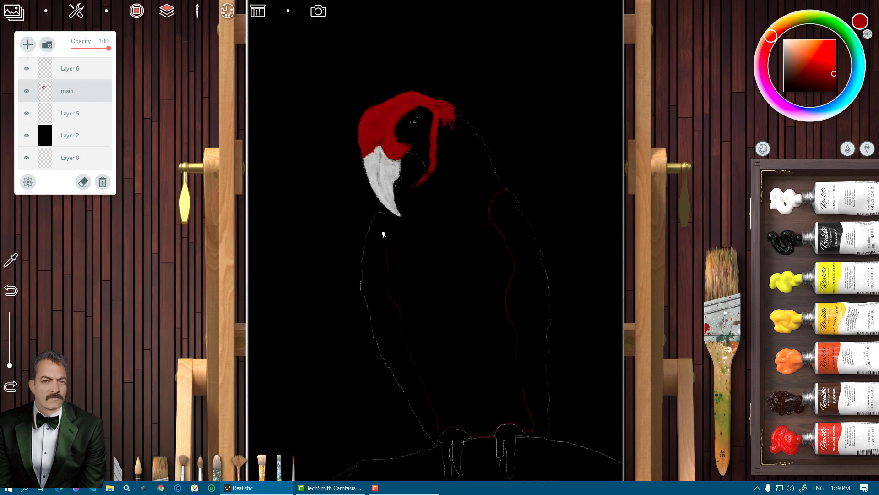
pyautogui.moveTo(461, 141)
pyautogui.mouseDown()
pyautogui.moveTo(454, 128)
pyautogui.moveTo(438, 192)
pyautogui.moveTo(403, 251)
pyautogui.moveTo(453, 231)
pyautogui.moveTo(461, 265)
pyautogui.mouseUp()
pyautogui.moveTo(460, 121)
pyautogui.mouseDown()
pyautogui.moveTo(488, 165)
pyautogui.moveTo(467, 139)
pyautogui.moveTo(490, 237)
pyautogui.moveTo(412, 220)
pyautogui.moveTo(430, 269)
pyautogui.moveTo(432, 255)
pyautogui.moveTo(458, 280)
pyautogui.moveTo(471, 384)
pyautogui.moveTo(476, 265)
pyautogui.moveTo(439, 414)
pyautogui.moveTo(485, 429)
pyautogui.moveTo(526, 415)
pyautogui.moveTo(476, 420)
pyautogui.moveTo(394, 231)
pyautogui.moveTo(394, 269)
pyautogui.mouseUp()
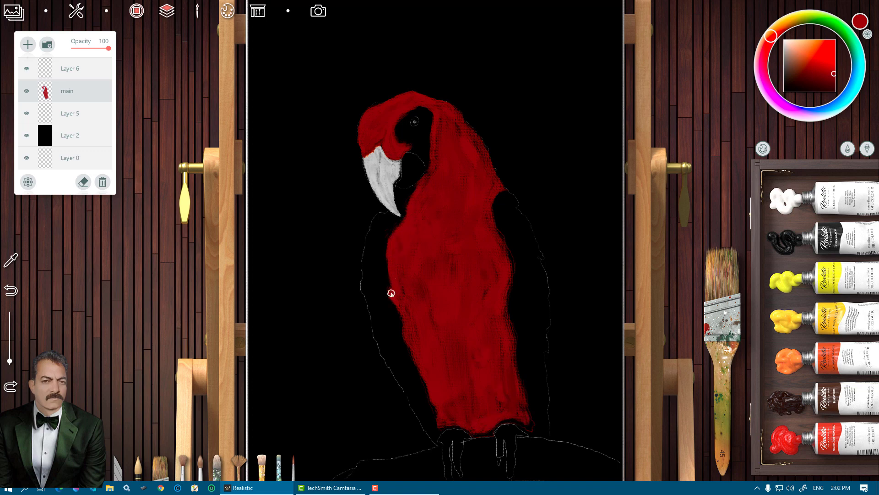
# - Shrink the brush for detail and paint the light grey face patch around the eye
pyautogui.press(']')
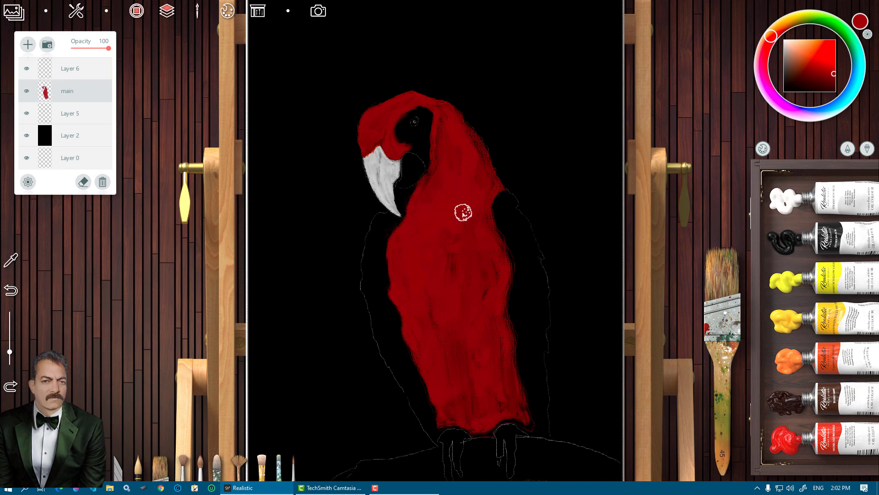
pyautogui.press('[')
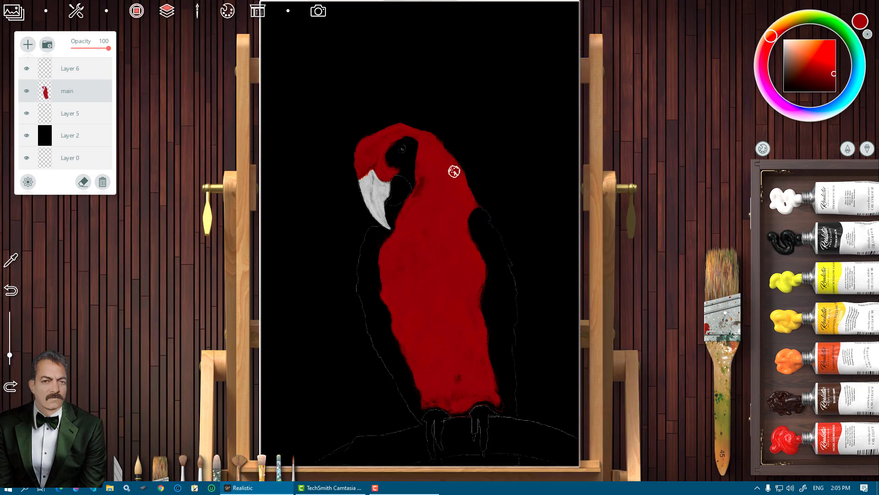
pyautogui.press('[')
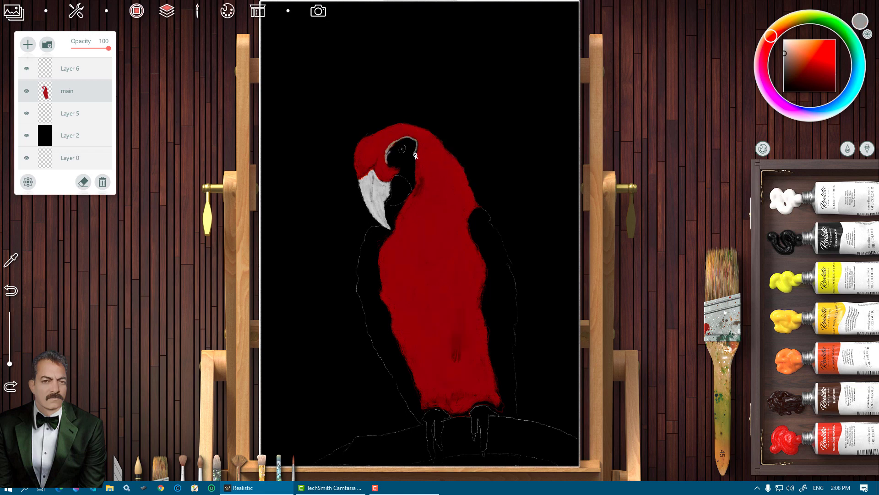
pyautogui.moveTo(410, 181)
pyautogui.mouseDown()
pyautogui.moveTo(412, 171)
pyautogui.moveTo(398, 166)
pyautogui.mouseUp()
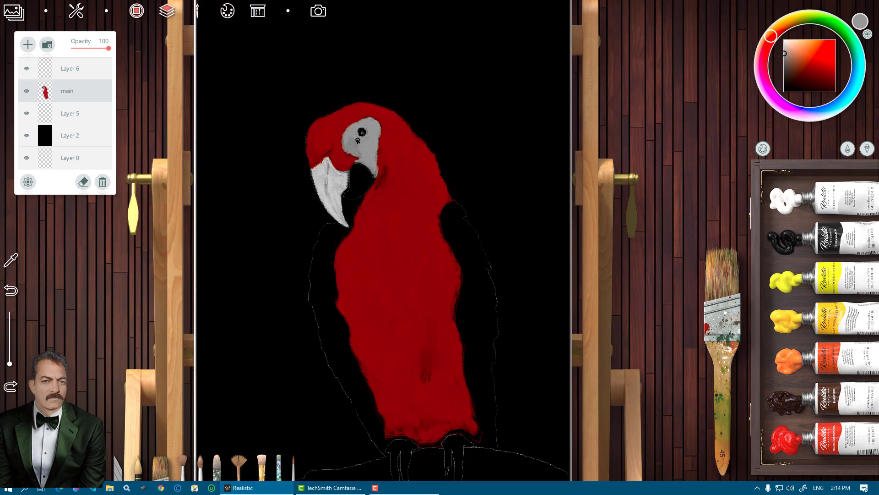
# - Add a white highlight in the eye, sampling the face patch's grey alongside
pyautogui.moveTo(786, 51); pyautogui.dragTo(784, 40)
pyautogui.click(362, 132)
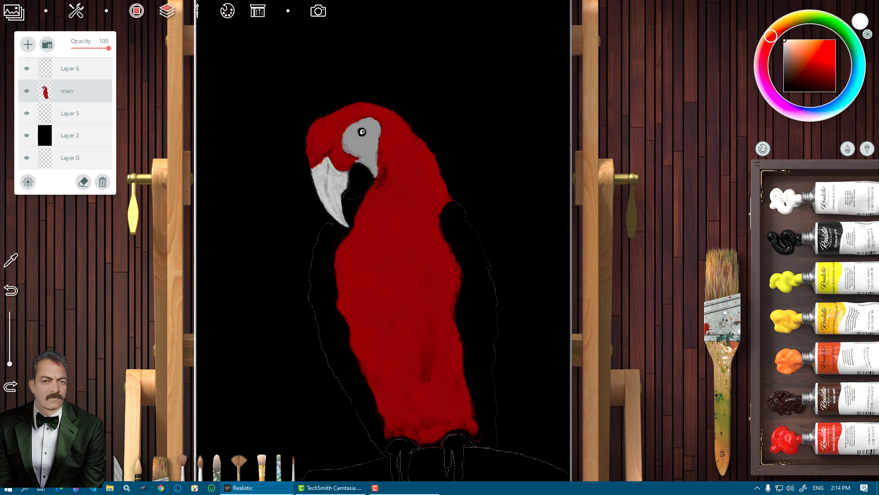
pyautogui.keyDown('alt'); pyautogui.click(354, 158); pyautogui.keyUp('alt')
pyautogui.scroll(2, 361, 132)
pyautogui.keyDown('alt'); pyautogui.click(360, 132); pyautogui.keyUp('alt')
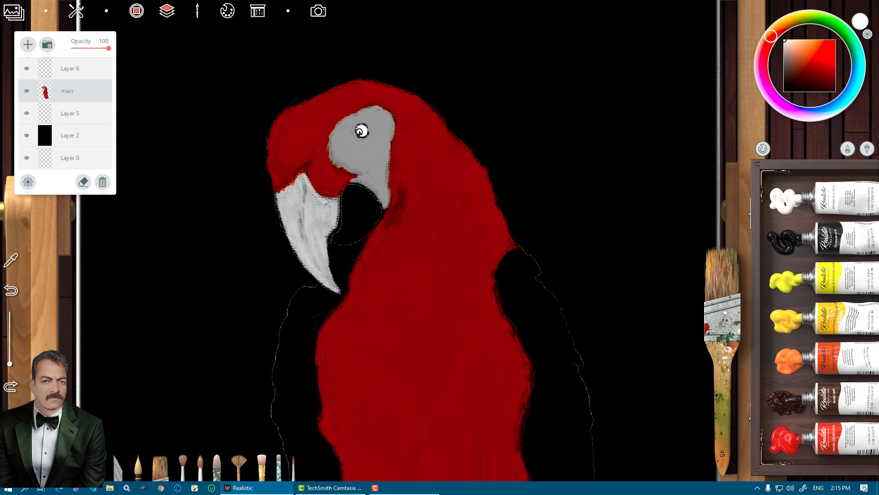
pyautogui.scroll(-2, 361, 132)
pyautogui.keyDown('alt'); pyautogui.click(376, 169); pyautogui.keyUp('alt')
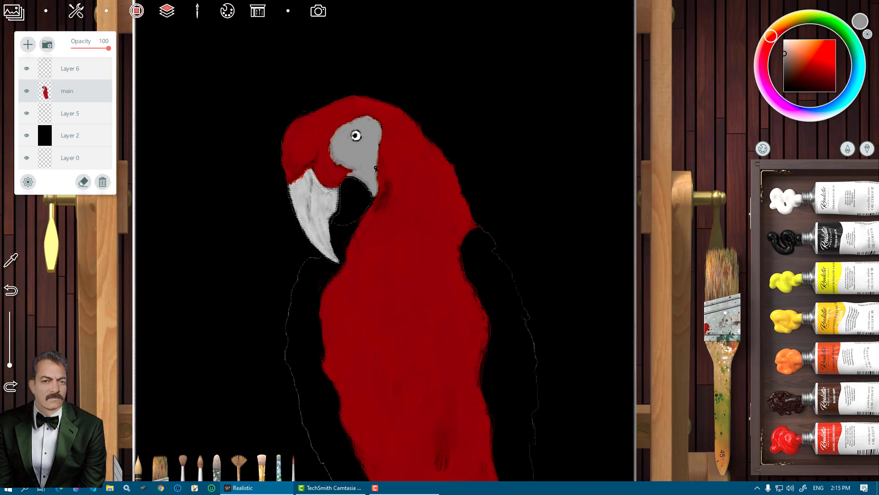
# - Paint the parrot's lower beak dark blue
pyautogui.keyDown('alt'); pyautogui.click(337, 202); pyautogui.keyUp('alt')
pyautogui.moveTo(345, 181); pyautogui.dragTo(338, 216)
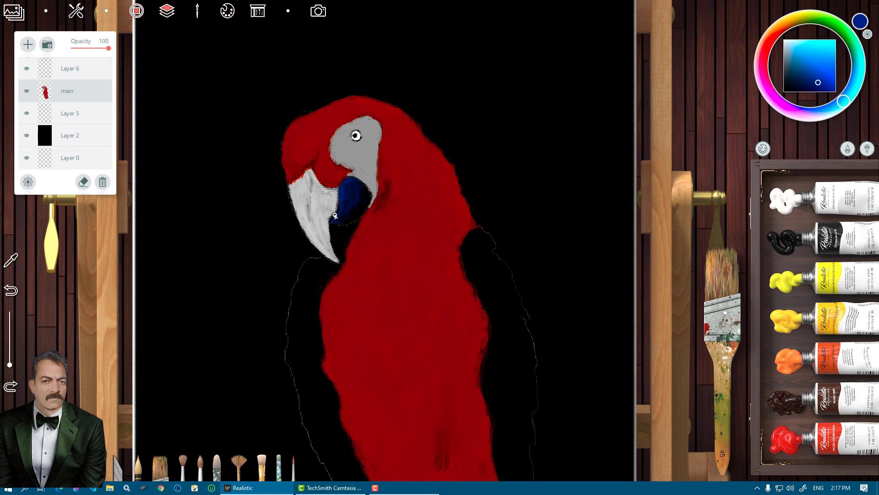
pyautogui.scroll(-1, 343, 191)
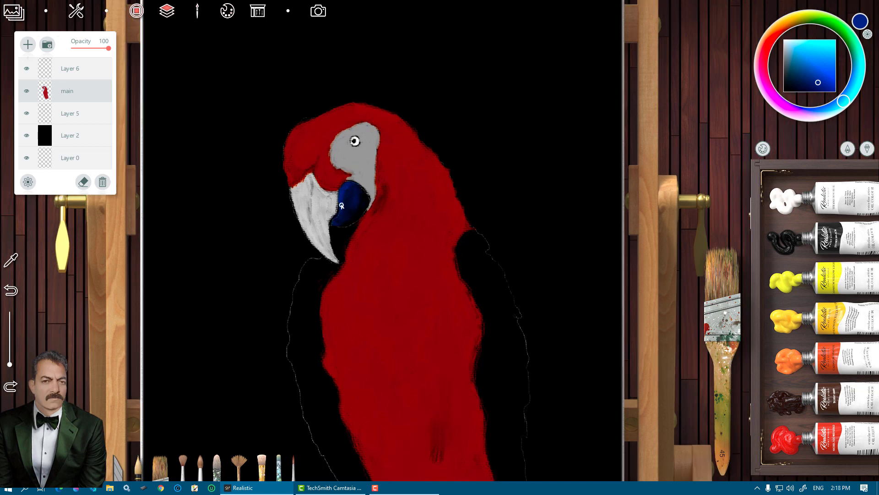
# - Cover the top of the head and the area beside the face with bright red
pyautogui.scroll(-1, 527, 97)
pyautogui.keyDown('alt'); pyautogui.click(348, 124); pyautogui.keyUp('alt')
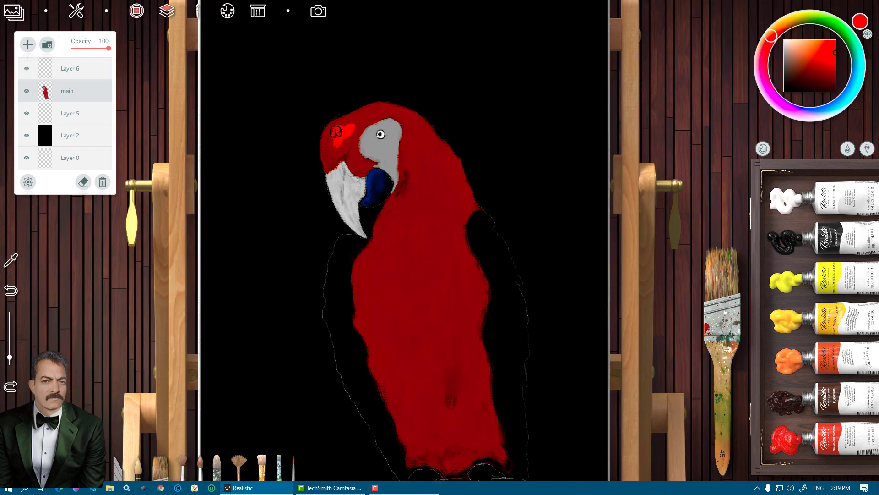
pyautogui.moveTo(366, 112)
pyautogui.mouseDown()
pyautogui.moveTo(332, 144)
pyautogui.moveTo(337, 126)
pyautogui.moveTo(336, 152)
pyautogui.mouseUp()
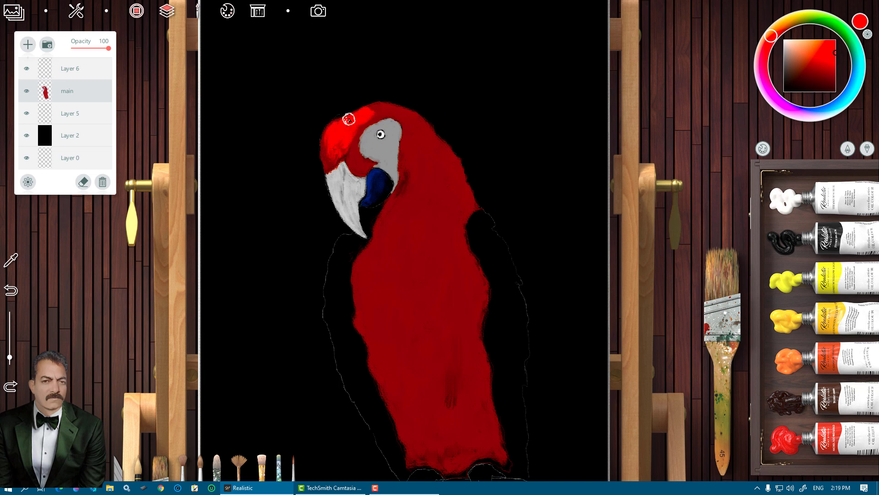
pyautogui.moveTo(349, 118)
pyautogui.mouseDown()
pyautogui.moveTo(380, 110)
pyautogui.moveTo(360, 158)
pyautogui.mouseUp()
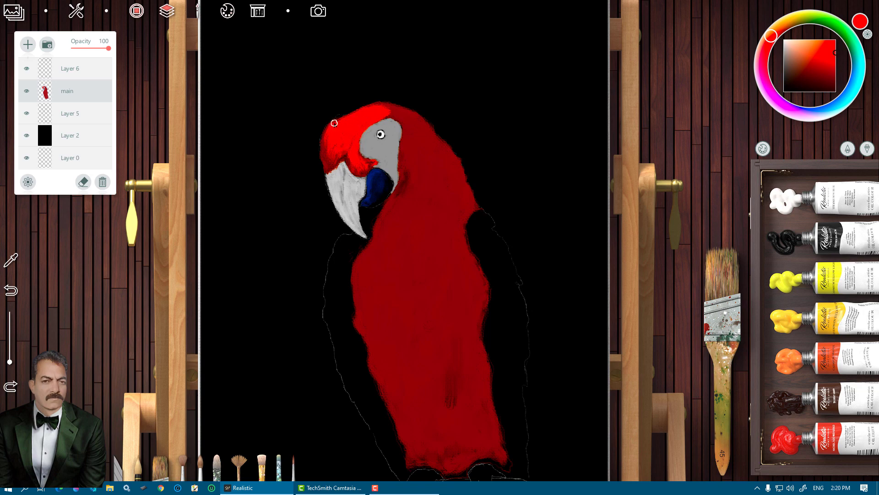
pyautogui.moveTo(359, 109)
pyautogui.mouseDown()
pyautogui.moveTo(401, 106)
pyautogui.moveTo(419, 123)
pyautogui.moveTo(403, 183)
pyautogui.moveTo(419, 119)
pyautogui.moveTo(435, 179)
pyautogui.moveTo(421, 137)
pyautogui.moveTo(433, 138)
pyautogui.moveTo(412, 202)
pyautogui.moveTo(394, 215)
pyautogui.moveTo(389, 197)
pyautogui.moveTo(402, 226)
pyautogui.moveTo(376, 245)
pyautogui.moveTo(373, 329)
pyautogui.moveTo(406, 246)
pyautogui.moveTo(461, 198)
pyautogui.moveTo(453, 274)
pyautogui.moveTo(398, 280)
pyautogui.moveTo(411, 293)
pyautogui.moveTo(461, 287)
pyautogui.moveTo(444, 239)
pyautogui.moveTo(481, 279)
pyautogui.moveTo(388, 319)
pyautogui.moveTo(375, 350)
pyautogui.moveTo(430, 334)
pyautogui.moveTo(479, 338)
pyautogui.mouseUp()
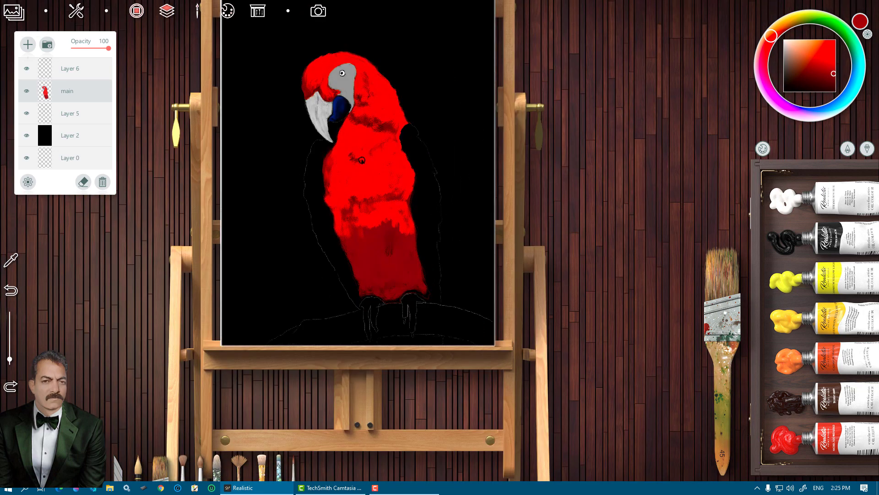
# - Add dark red feather strokes on the upper chest and paint the lower chest and belly bright red
pyautogui.moveTo(350, 146); pyautogui.dragTo(339, 162)
pyautogui.keyDown('alt'); pyautogui.click(389, 192); pyautogui.keyUp('alt')
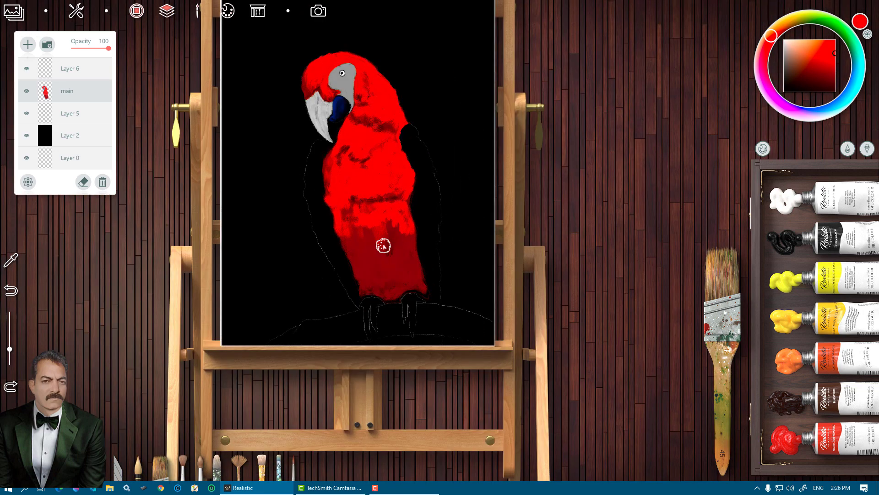
pyautogui.moveTo(371, 264)
pyautogui.mouseDown()
pyautogui.moveTo(406, 236)
pyautogui.moveTo(402, 251)
pyautogui.moveTo(414, 270)
pyautogui.moveTo(399, 295)
pyautogui.moveTo(418, 283)
pyautogui.moveTo(367, 269)
pyautogui.moveTo(352, 253)
pyautogui.moveTo(357, 275)
pyautogui.moveTo(373, 286)
pyautogui.moveTo(375, 275)
pyautogui.mouseUp()
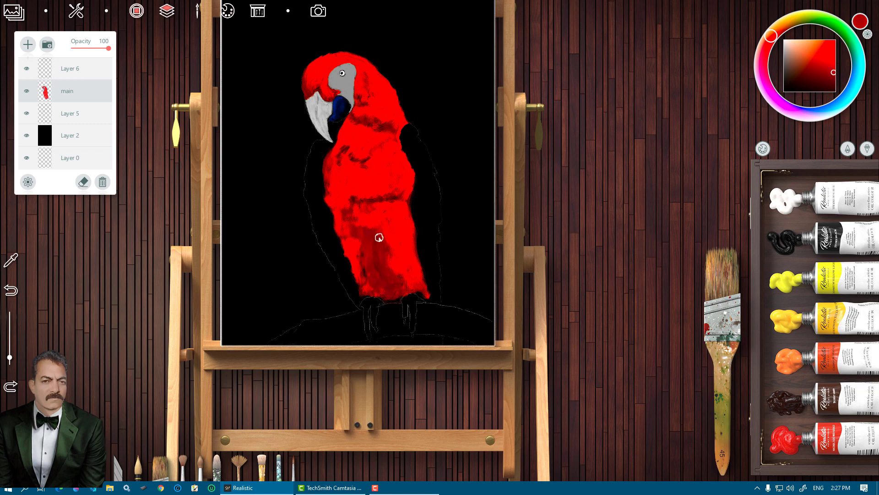
pyautogui.scroll(2, 293, 469)
# - With the fine pointed brush, paint fine orange feather lines around the eye
pyautogui.click(294, 469)
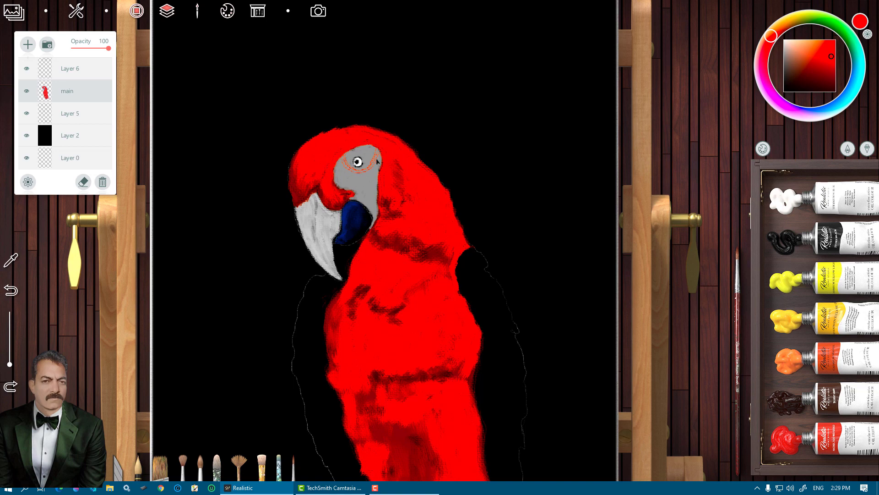
pyautogui.moveTo(357, 160)
pyautogui.mouseDown()
pyautogui.moveTo(362, 174)
pyautogui.moveTo(345, 182)
pyautogui.moveTo(372, 212)
pyautogui.mouseUp()
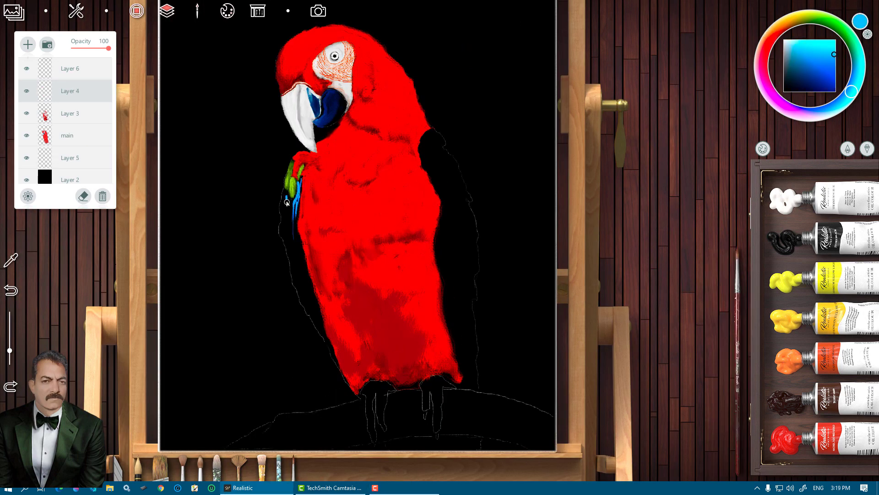
# - Paint blue and green feather strokes down the left wing edge
pyautogui.moveTo(286, 202); pyautogui.dragTo(296, 270)
pyautogui.moveTo(295, 234); pyautogui.dragTo(307, 302)
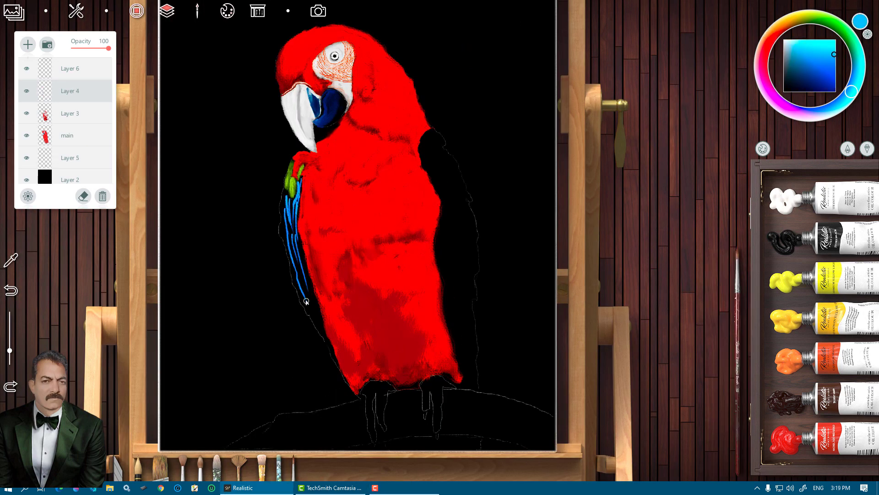
pyautogui.moveTo(298, 267); pyautogui.dragTo(316, 325)
pyautogui.moveTo(300, 251); pyautogui.dragTo(302, 259)
pyautogui.moveTo(289, 202); pyautogui.dragTo(306, 283)
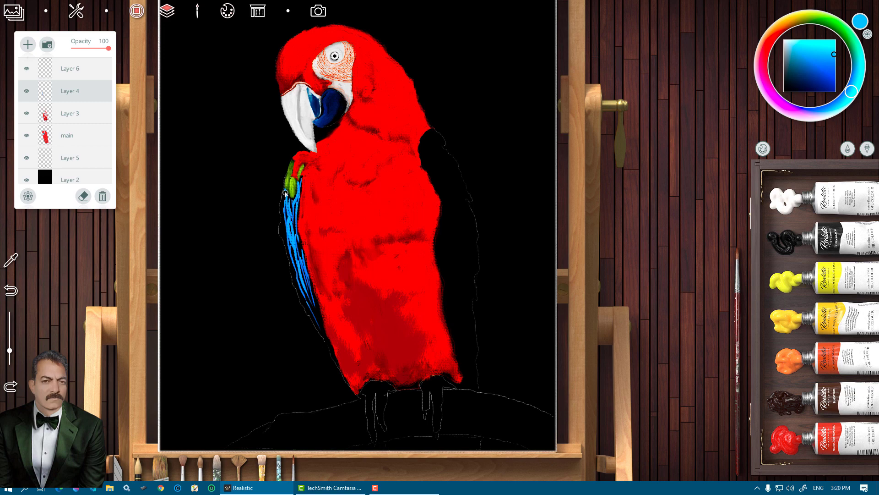
pyautogui.keyDown('alt'); pyautogui.click(294, 177); pyautogui.keyUp('alt')
pyautogui.moveTo(281, 204)
pyautogui.mouseDown()
pyautogui.moveTo(302, 300)
pyautogui.moveTo(285, 241)
pyautogui.mouseUp()
pyautogui.keyDown('alt'); pyautogui.click(296, 177); pyautogui.keyUp('alt')
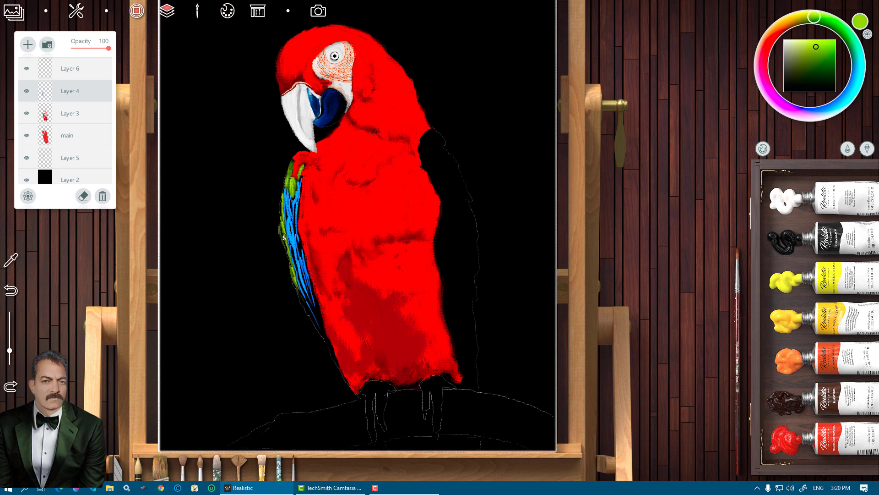
pyautogui.keyDown('alt'); pyautogui.click(300, 264); pyautogui.keyUp('alt')
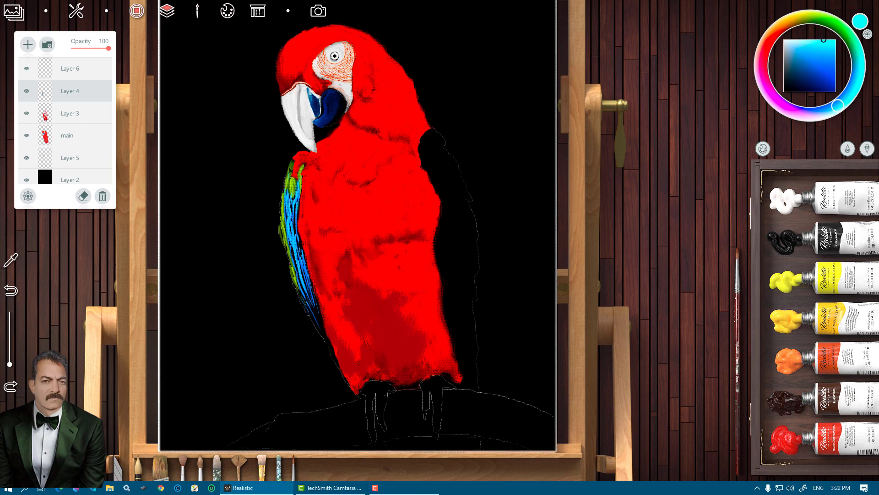
# - Dab green, yellow and red onto the right shoulder, sampling its feather colours
pyautogui.scroll(2, 294, 260)
pyautogui.moveTo(412, 143); pyautogui.dragTo(415, 164)
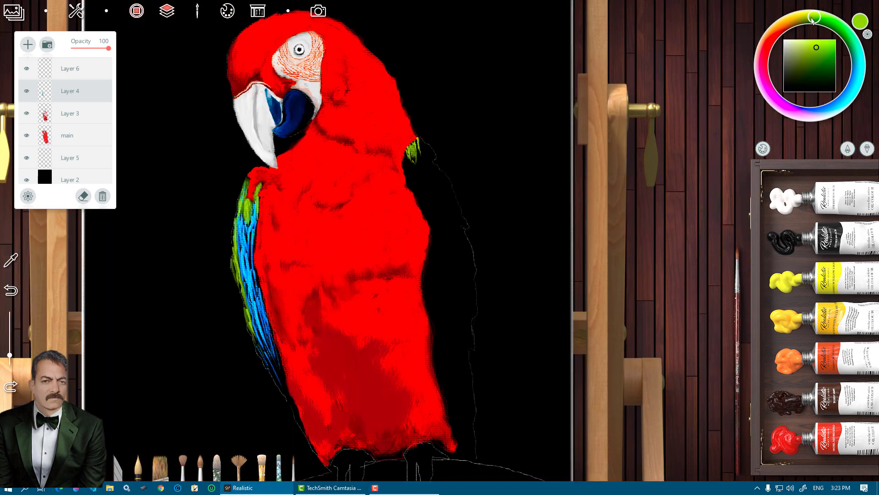
pyautogui.moveTo(813, 19); pyautogui.dragTo(797, 18)
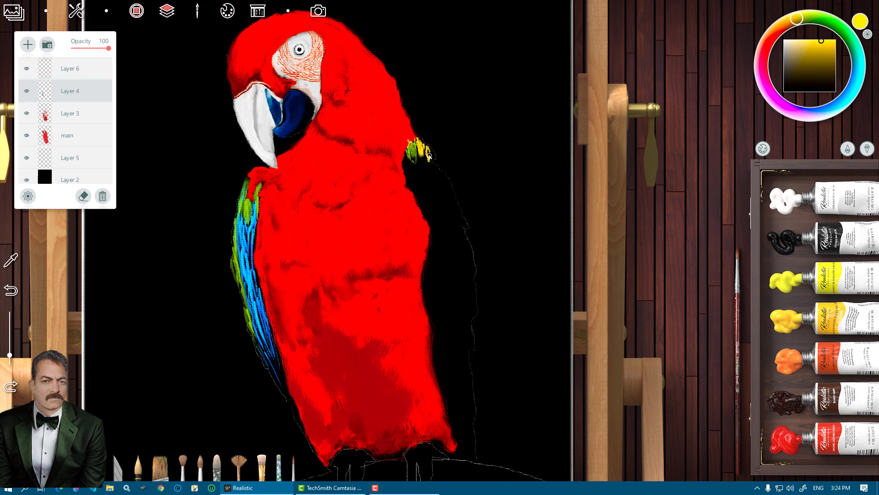
pyautogui.keyDown('alt'); pyautogui.click(424, 144); pyautogui.keyUp('alt')
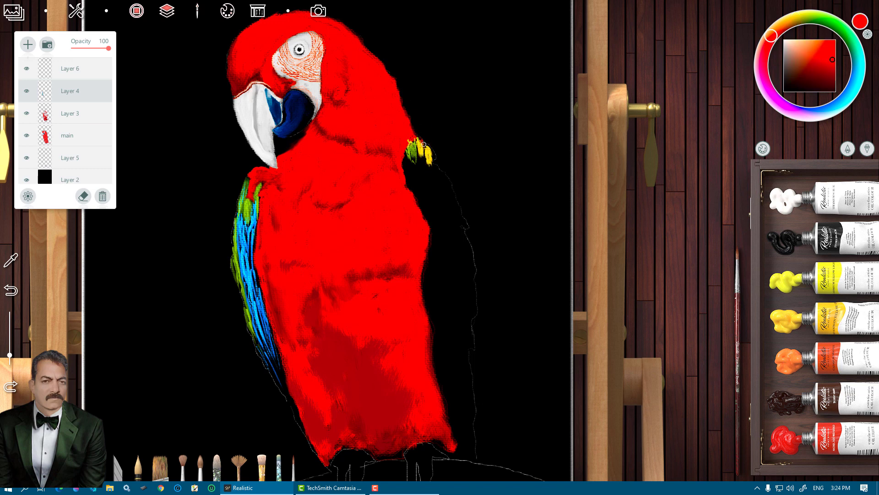
pyautogui.keyDown('alt'); pyautogui.click(420, 148); pyautogui.keyUp('alt')
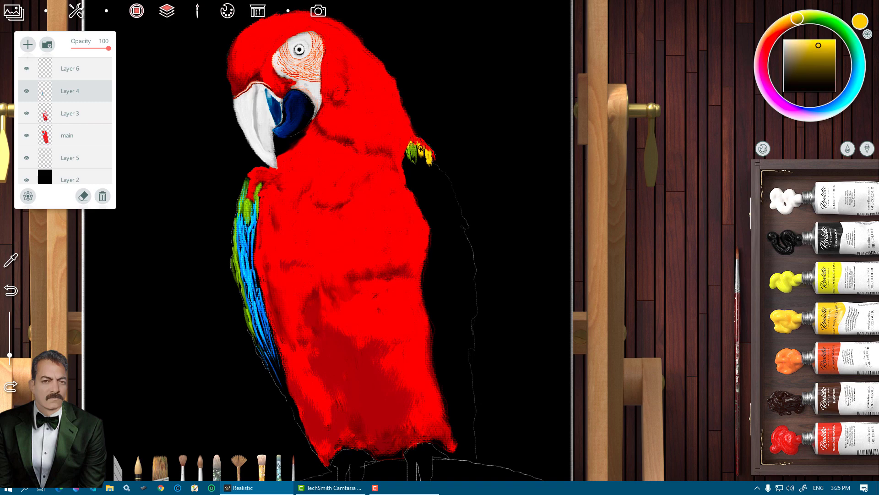
pyautogui.keyDown('alt'); pyautogui.click(414, 148); pyautogui.keyUp('alt')
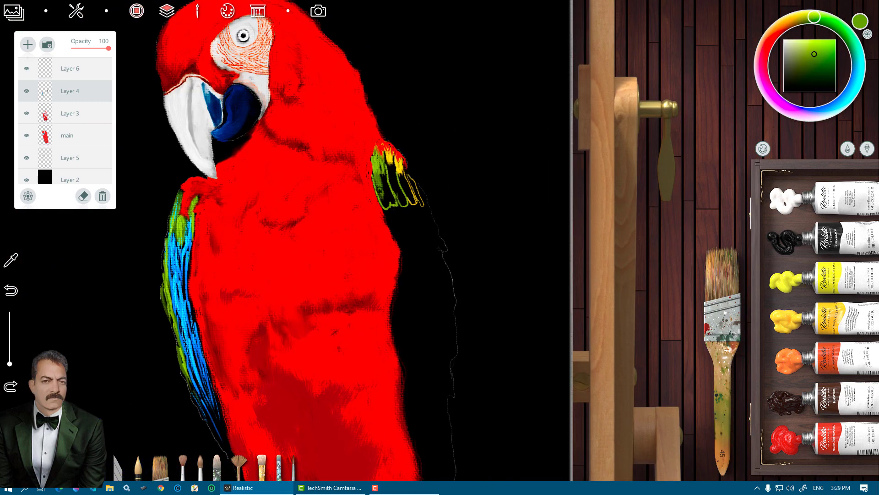
# - Paint green and light-blue shoulder strokes, then adjust the paint to brighter cyan, red and golden yellow
pyautogui.moveTo(379, 170); pyautogui.dragTo(383, 200)
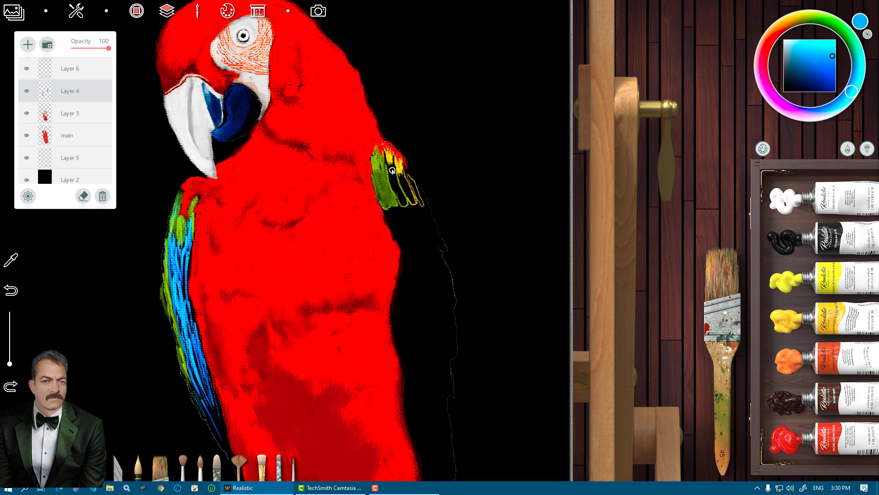
pyautogui.moveTo(389, 167)
pyautogui.mouseDown()
pyautogui.moveTo(394, 195)
pyautogui.moveTo(405, 199)
pyautogui.mouseUp()
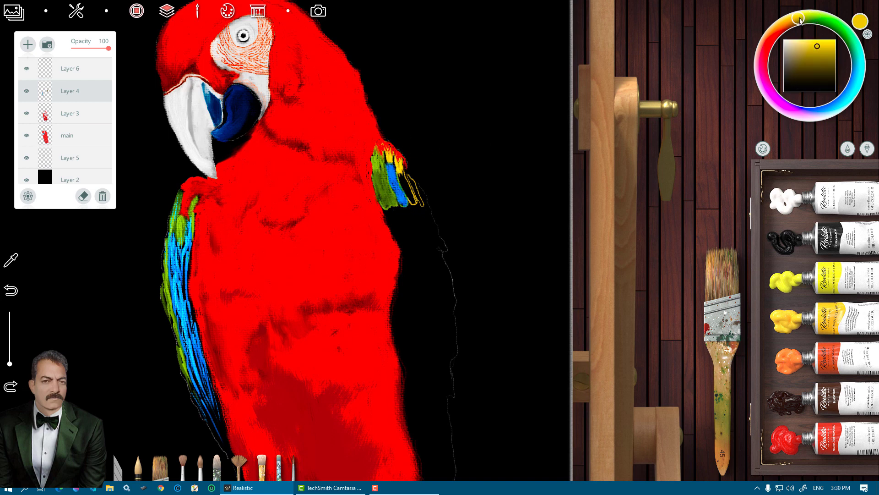
pyautogui.moveTo(832, 56); pyautogui.dragTo(817, 46)
pyautogui.moveTo(850, 92); pyautogui.dragTo(858, 74)
pyautogui.keyDown('alt'); pyautogui.click(412, 201); pyautogui.keyUp('alt')
pyautogui.keyDown('alt'); pyautogui.click(406, 192); pyautogui.keyUp('alt')
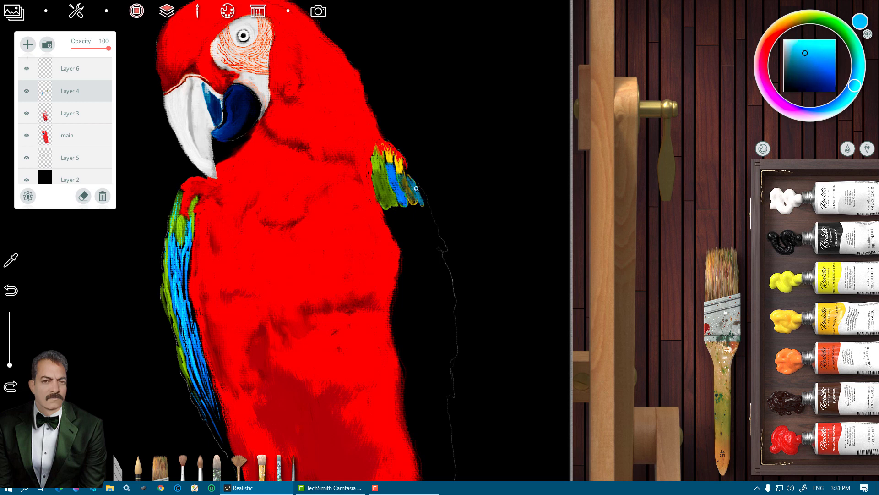
pyautogui.keyDown('alt'); pyautogui.click(380, 138); pyautogui.keyUp('alt')
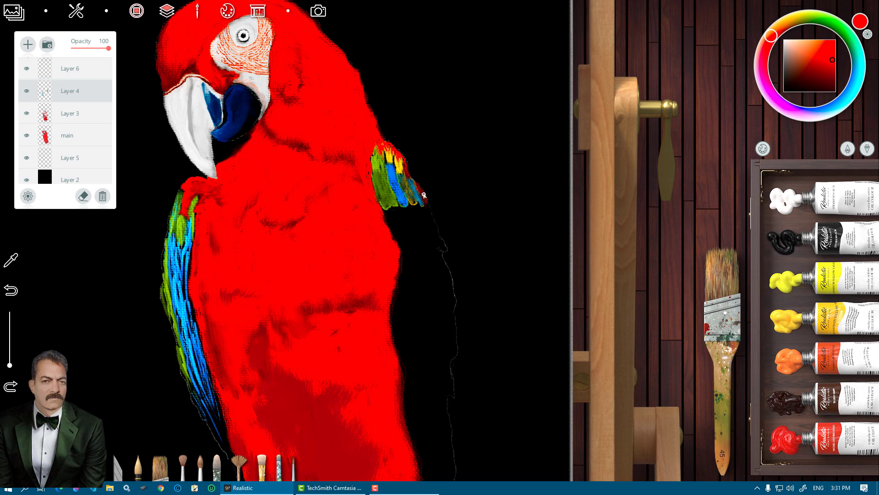
pyautogui.click(795, 19)
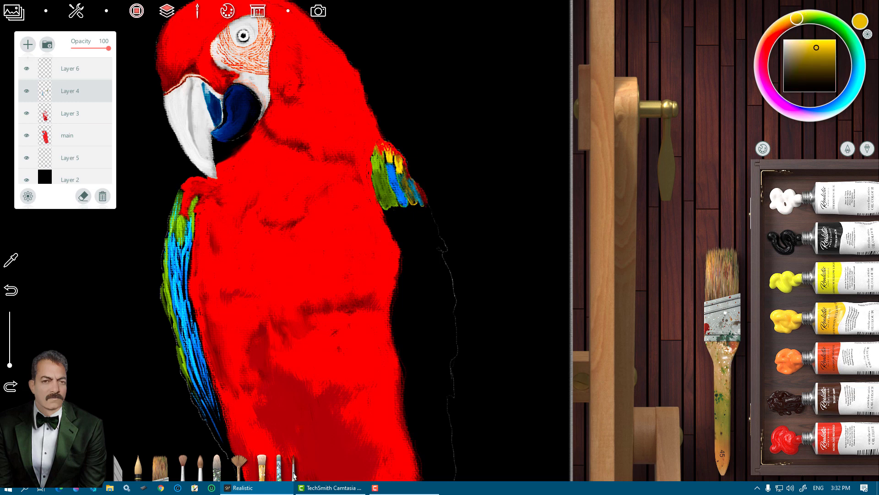
# - With the fine round brush, add red, cyan, yellow, green and dark yellow wing feathers
pyautogui.click(294, 474)
pyautogui.keyDown('alt'); pyautogui.click(418, 188); pyautogui.keyUp('alt')
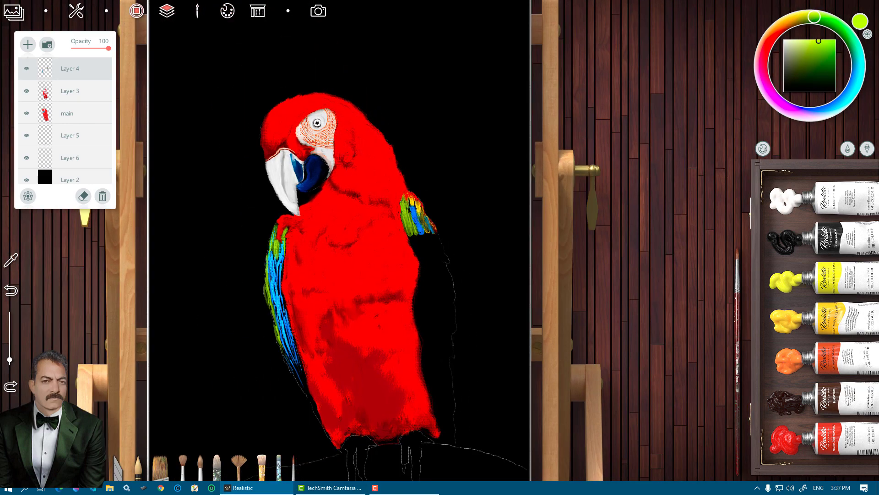
pyautogui.keyDown('alt'); pyautogui.click(403, 202); pyautogui.keyUp('alt')
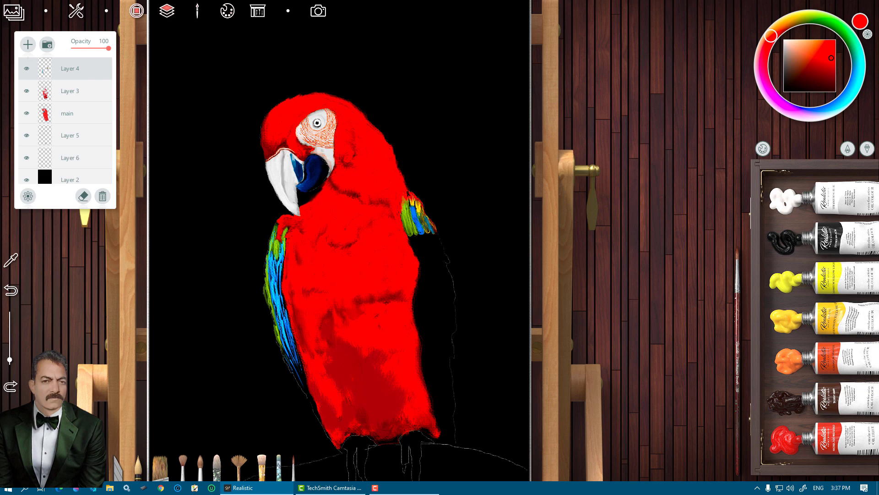
pyautogui.keyDown('alt'); pyautogui.click(414, 212); pyautogui.keyUp('alt')
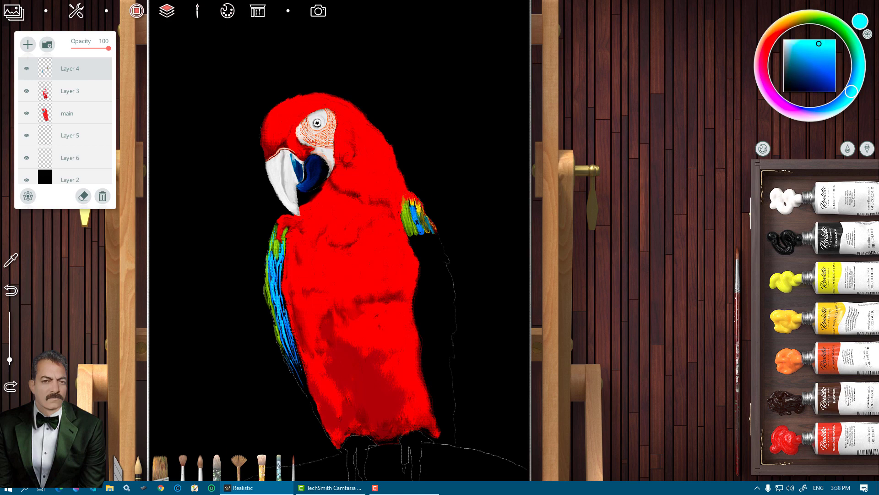
pyautogui.keyDown('alt'); pyautogui.click(414, 212); pyautogui.keyUp('alt')
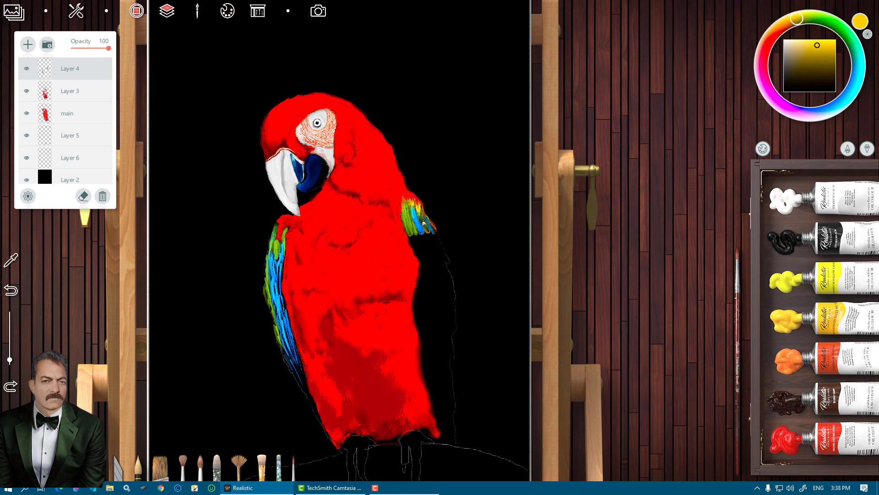
pyautogui.keyDown('alt'); pyautogui.click(421, 209); pyautogui.keyUp('alt')
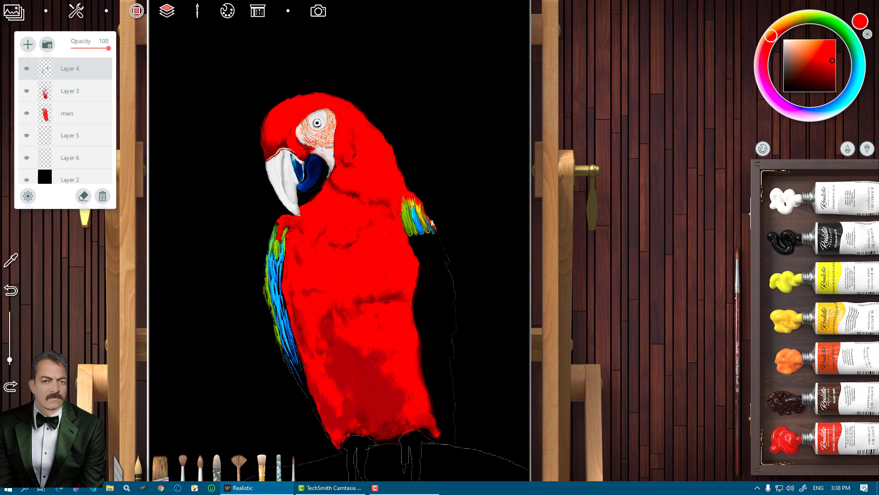
pyautogui.keyDown('alt'); pyautogui.click(409, 236); pyautogui.keyUp('alt')
pyautogui.keyDown('alt'); pyautogui.click(428, 232); pyautogui.keyUp('alt')
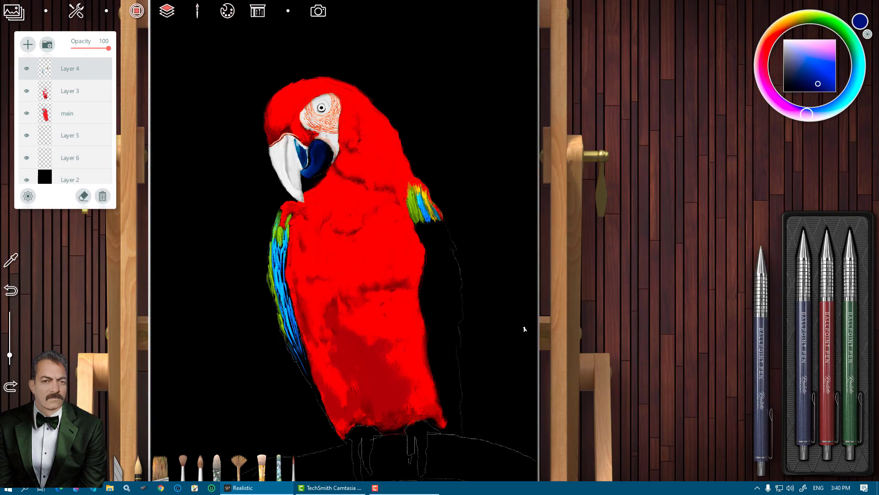
# - Draw fine blue and yellow shoulder feather lines with the ballpoint pen
pyautogui.scroll(2, 408, 237)
pyautogui.keyDown('alt'); pyautogui.click(408, 177); pyautogui.keyUp('alt')
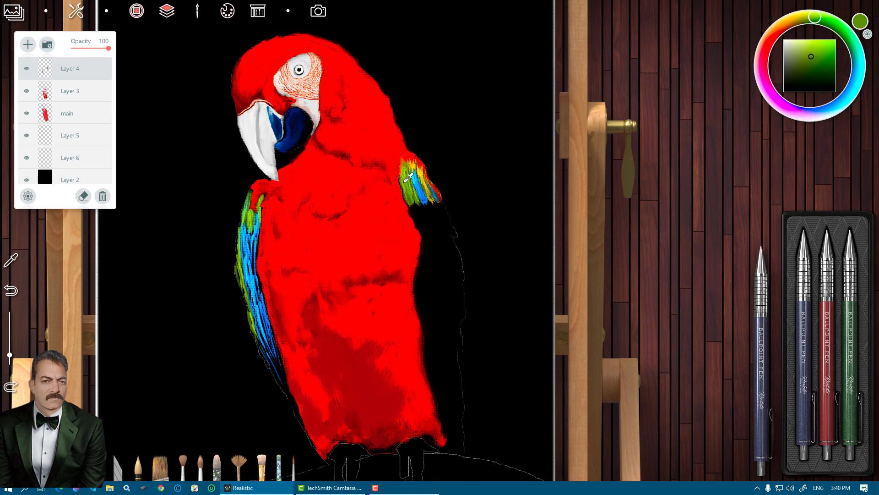
pyautogui.keyDown('alt'); pyautogui.click(418, 175); pyautogui.keyUp('alt')
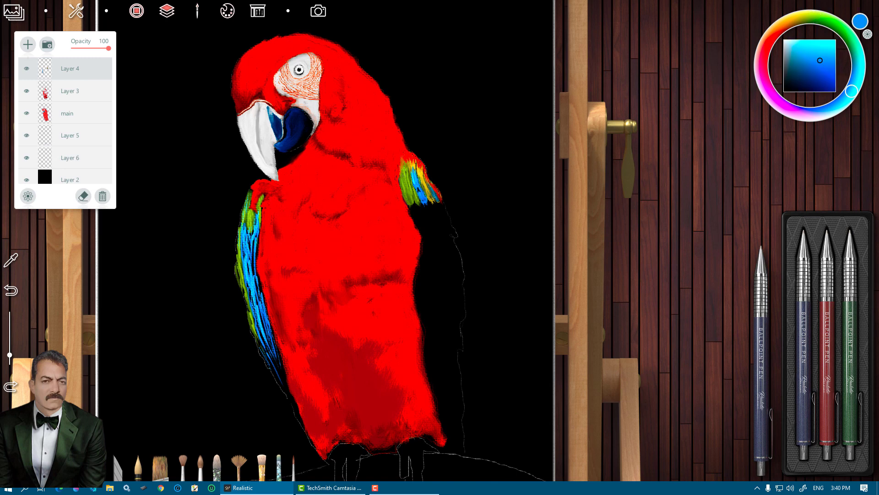
pyautogui.keyDown('alt'); pyautogui.click(416, 190); pyautogui.keyUp('alt')
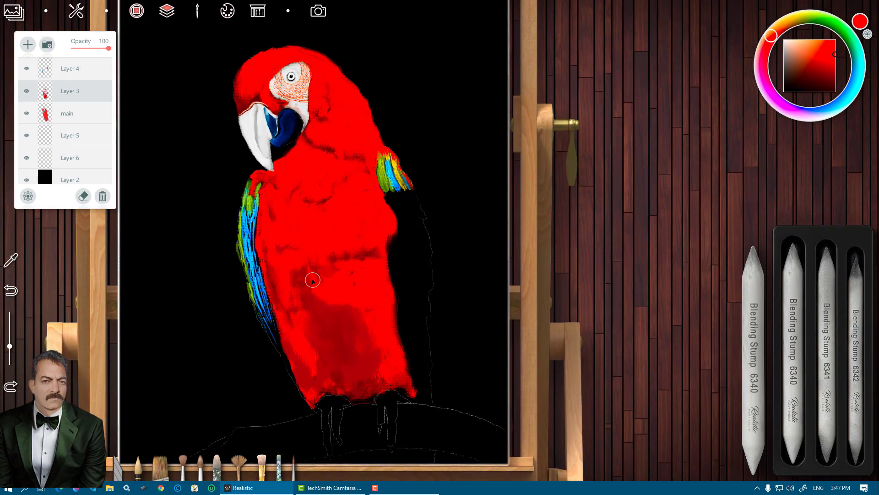
# - On the main layer, blend the red chest and add an orange touch on the back
pyautogui.press('Down')
pyautogui.moveTo(335, 255); pyautogui.dragTo(343, 251)
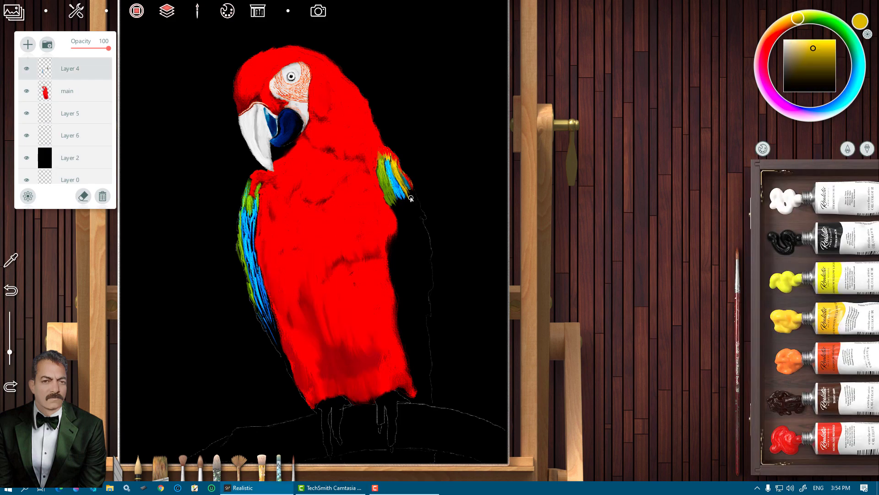
pyautogui.keyDown('alt'); pyautogui.click(411, 199); pyautogui.keyUp('alt')
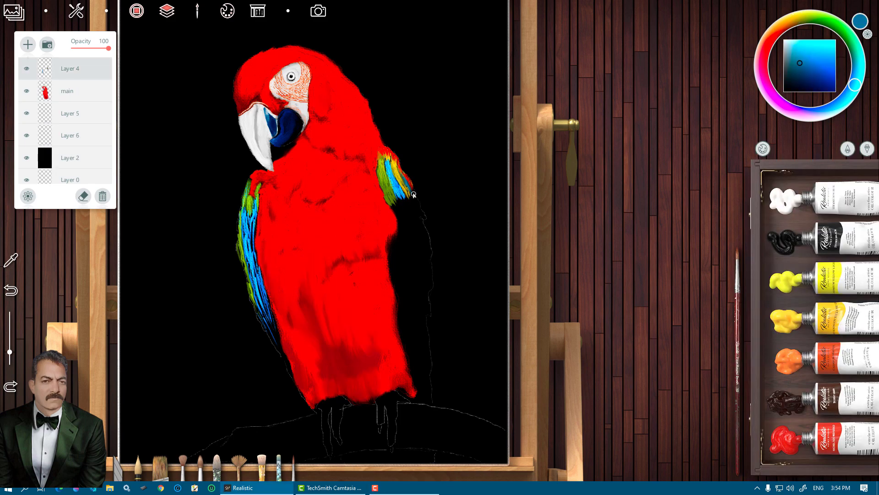
pyautogui.keyDown('alt'); pyautogui.click(412, 199); pyautogui.keyUp('alt')
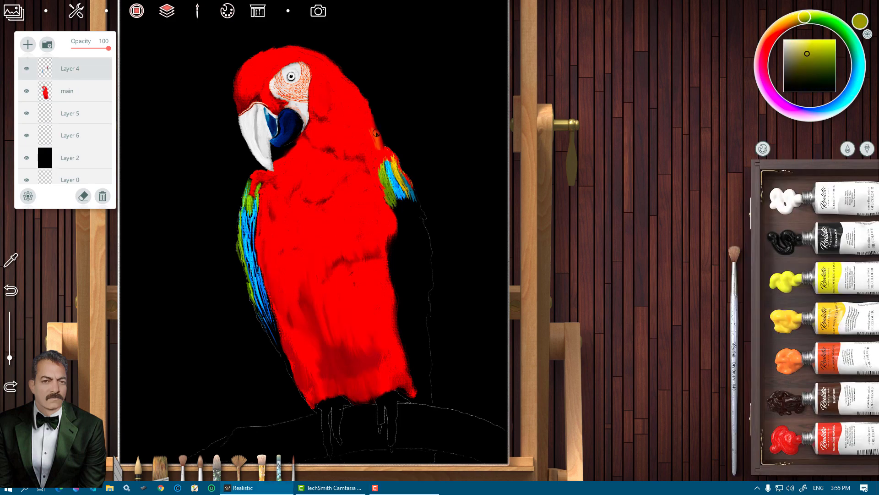
pyautogui.moveTo(369, 115); pyautogui.dragTo(380, 143)
pyautogui.keyDown('alt'); pyautogui.click(380, 145); pyautogui.keyUp('alt')
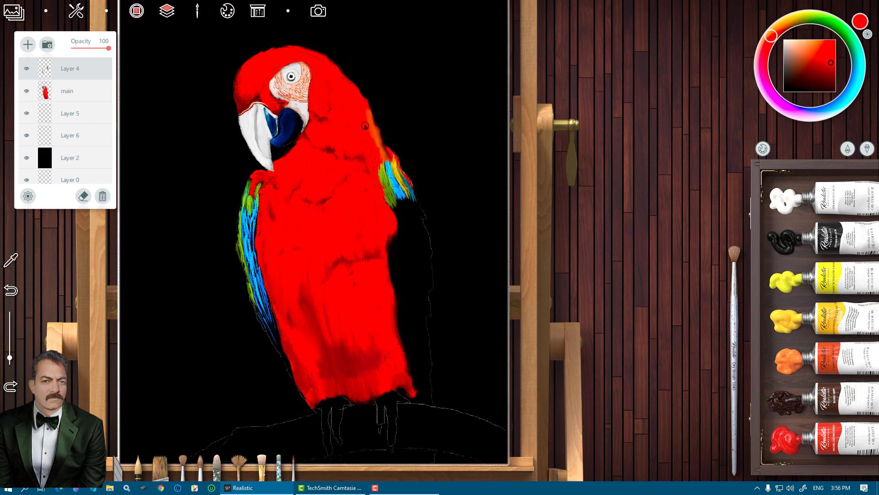
# - Paint light-blue feathers down the right wing with a fine brush
pyautogui.keyDown('alt'); pyautogui.click(391, 207); pyautogui.keyUp('alt')
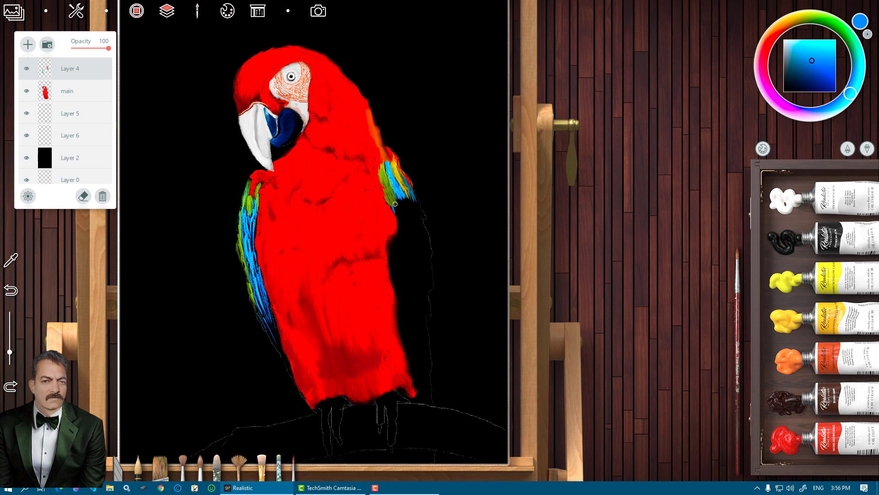
pyautogui.moveTo(395, 209)
pyautogui.mouseDown()
pyautogui.moveTo(404, 232)
pyautogui.moveTo(408, 196)
pyautogui.moveTo(422, 223)
pyautogui.moveTo(399, 242)
pyautogui.moveTo(424, 244)
pyautogui.moveTo(388, 253)
pyautogui.moveTo(391, 274)
pyautogui.mouseUp()
pyautogui.moveTo(397, 238); pyautogui.dragTo(394, 270)
pyautogui.moveTo(408, 232)
pyautogui.mouseDown()
pyautogui.moveTo(399, 274)
pyautogui.moveTo(423, 300)
pyautogui.mouseUp()
# - Add more light-blue feather strokes down the right wing into the lower wing
pyautogui.moveTo(397, 201); pyautogui.dragTo(407, 239)
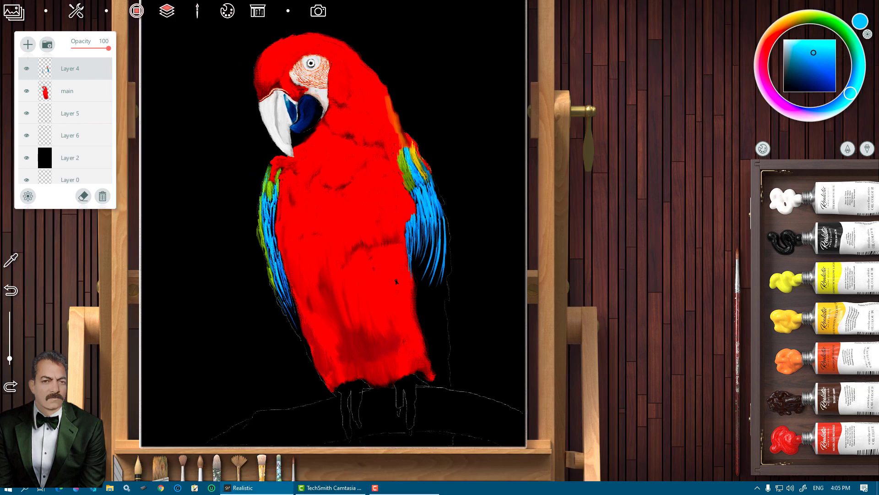
pyautogui.moveTo(426, 224); pyautogui.dragTo(425, 276)
pyautogui.moveTo(422, 241)
pyautogui.mouseDown()
pyautogui.moveTo(412, 275)
pyautogui.moveTo(425, 289)
pyautogui.mouseUp()
pyautogui.moveTo(439, 224); pyautogui.dragTo(435, 298)
pyautogui.moveTo(442, 263)
pyautogui.mouseDown()
pyautogui.moveTo(431, 310)
pyautogui.moveTo(437, 316)
pyautogui.mouseUp()
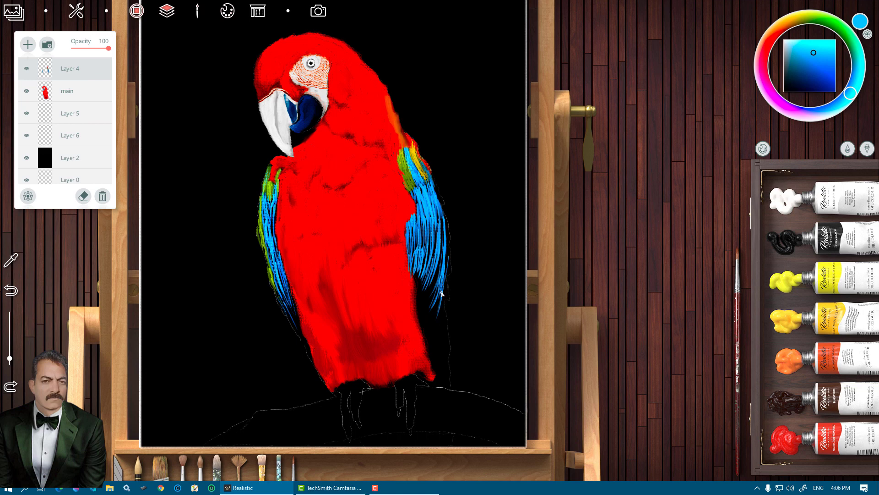
pyautogui.moveTo(444, 281); pyautogui.dragTo(433, 341)
pyautogui.moveTo(444, 307); pyautogui.dragTo(432, 355)
# - Switch to a deeper blue and paint feathers along the wing's lower edge
pyautogui.moveTo(851, 93); pyautogui.dragTo(836, 107)
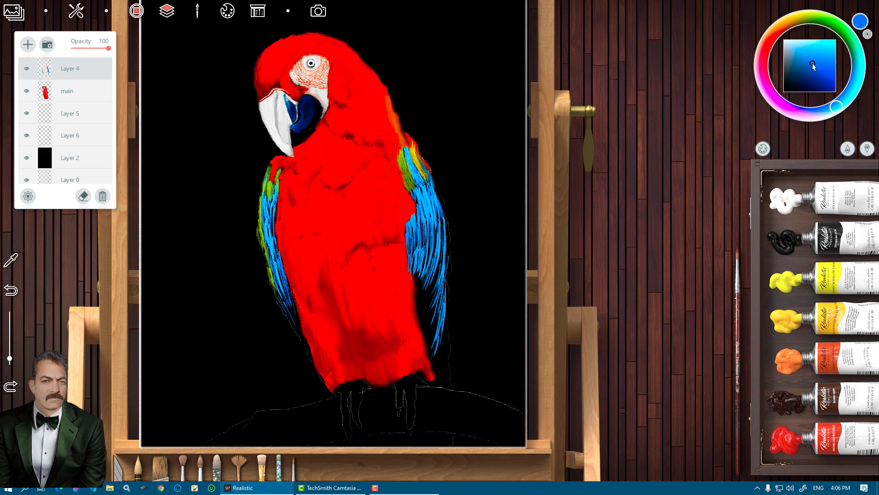
pyautogui.click(812, 64)
pyautogui.moveTo(432, 305); pyautogui.dragTo(430, 348)
pyautogui.moveTo(418, 286); pyautogui.dragTo(436, 386)
pyautogui.moveTo(437, 351); pyautogui.dragTo(439, 392)
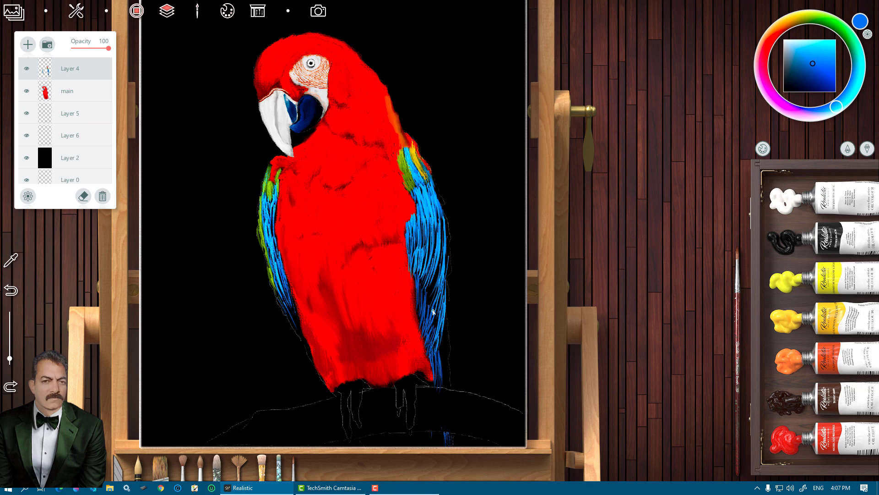
# - Add pale cyan strokes along the wing's right edge and darken a patch of red plumage
pyautogui.moveTo(837, 106); pyautogui.dragTo(851, 93)
pyautogui.click(815, 49)
pyautogui.moveTo(436, 279)
pyautogui.mouseDown()
pyautogui.moveTo(423, 325)
pyautogui.moveTo(447, 342)
pyautogui.moveTo(447, 359)
pyautogui.moveTo(448, 344)
pyautogui.moveTo(435, 362)
pyautogui.mouseUp()
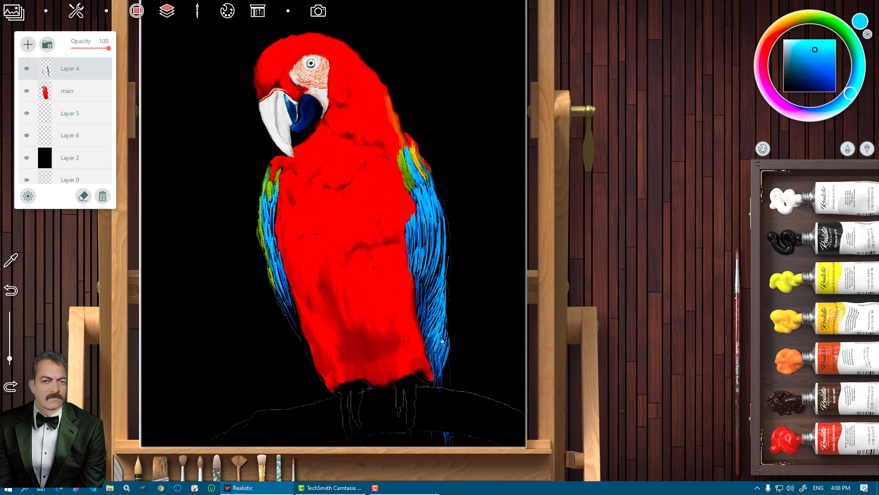
pyautogui.moveTo(442, 218); pyautogui.dragTo(445, 296)
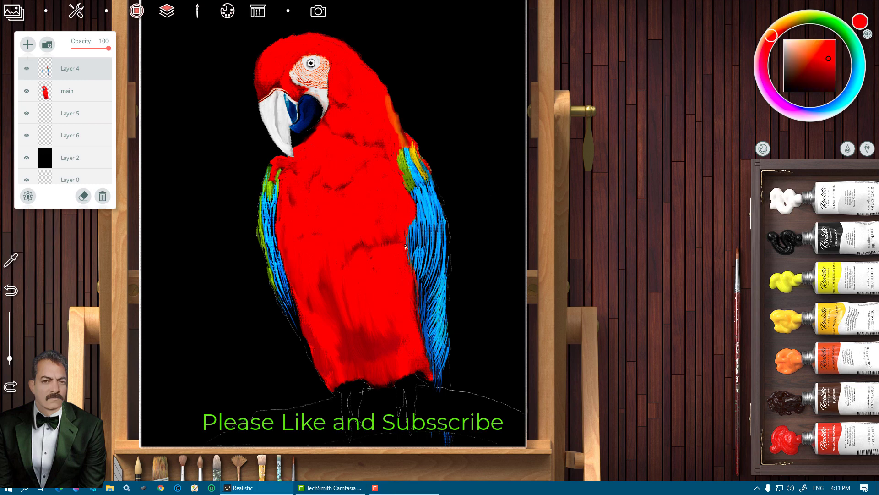
pyautogui.moveTo(387, 104); pyautogui.dragTo(392, 117)
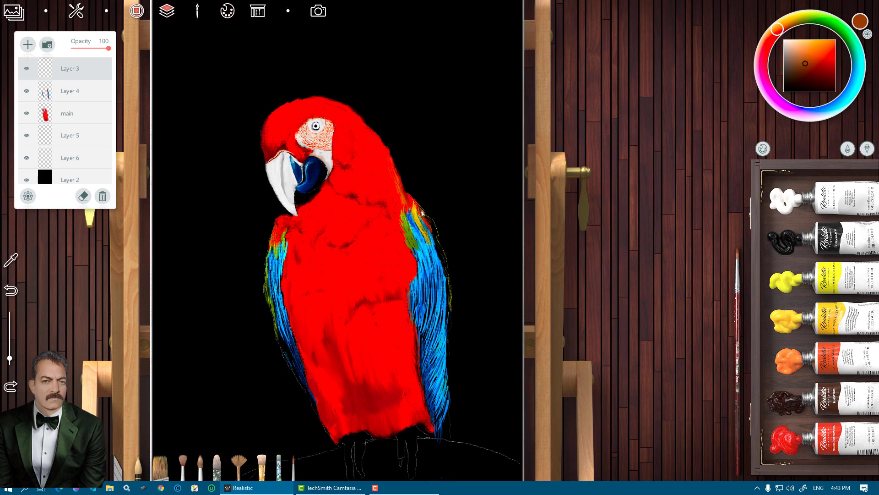
# - Paint a yellow-olive edge down the outer side of the blue right wing
pyautogui.moveTo(779, 31); pyautogui.dragTo(802, 17)
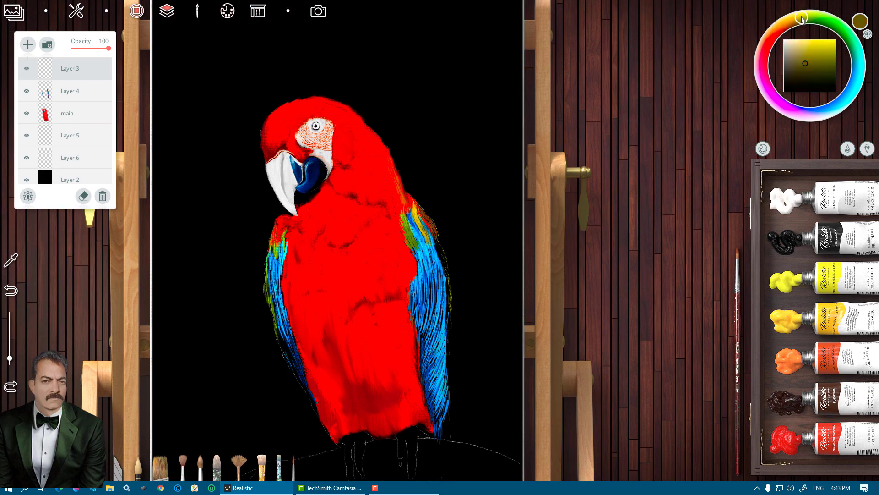
pyautogui.click(815, 54)
pyautogui.moveTo(434, 230); pyautogui.dragTo(451, 308)
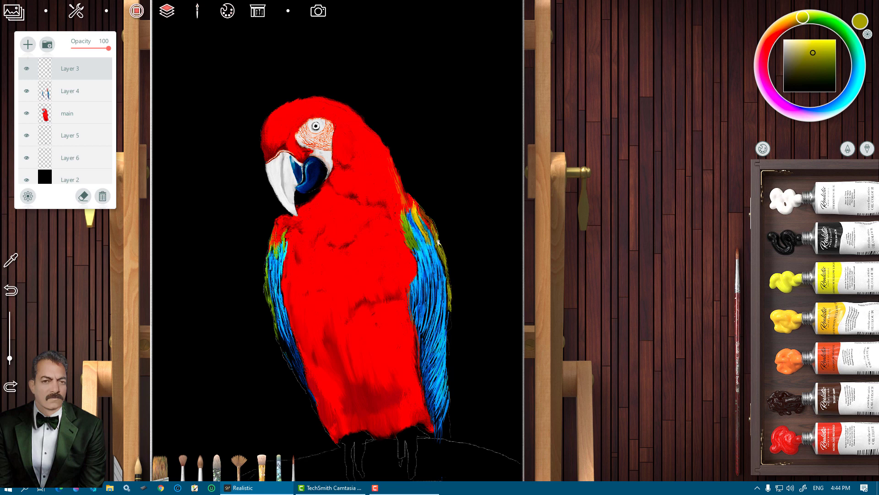
# - Adjust the paint to pure yellow and sample yellow-green, red and orange from the parrot's plumage
pyautogui.click(822, 42)
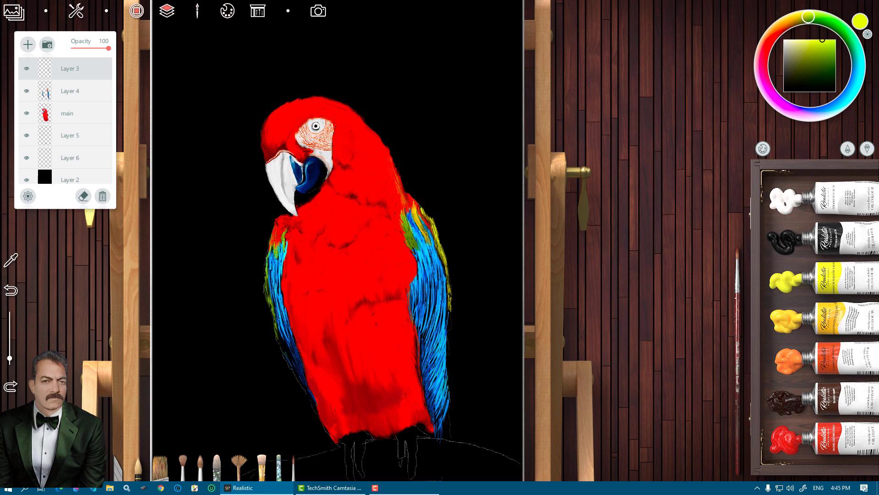
pyautogui.moveTo(808, 17)
pyautogui.mouseDown()
pyautogui.moveTo(801, 17)
pyautogui.moveTo(809, 18)
pyautogui.mouseUp()
pyautogui.scroll(2, 447, 293)
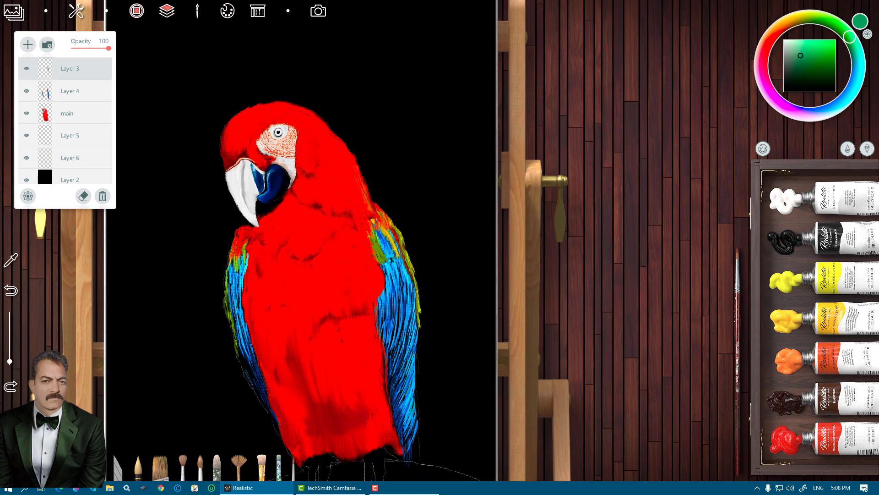
pyautogui.click(379, 248)
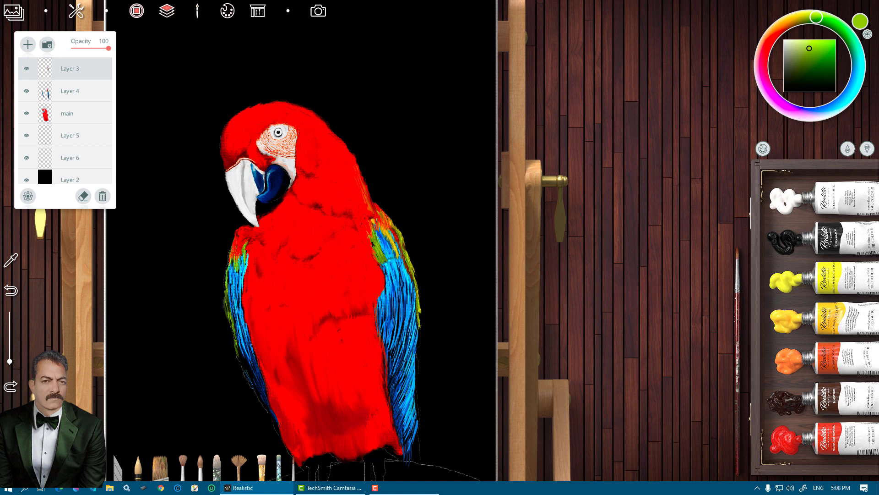
pyautogui.click(368, 243)
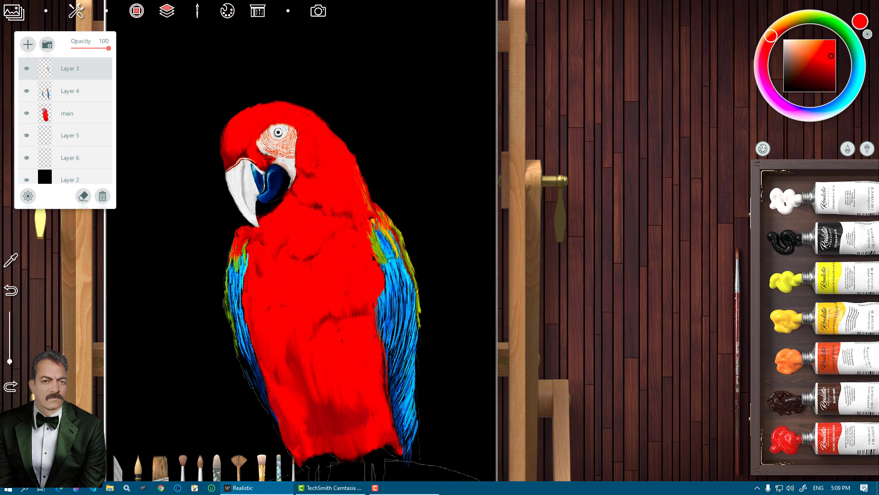
pyautogui.click(377, 233)
pyautogui.click(365, 193)
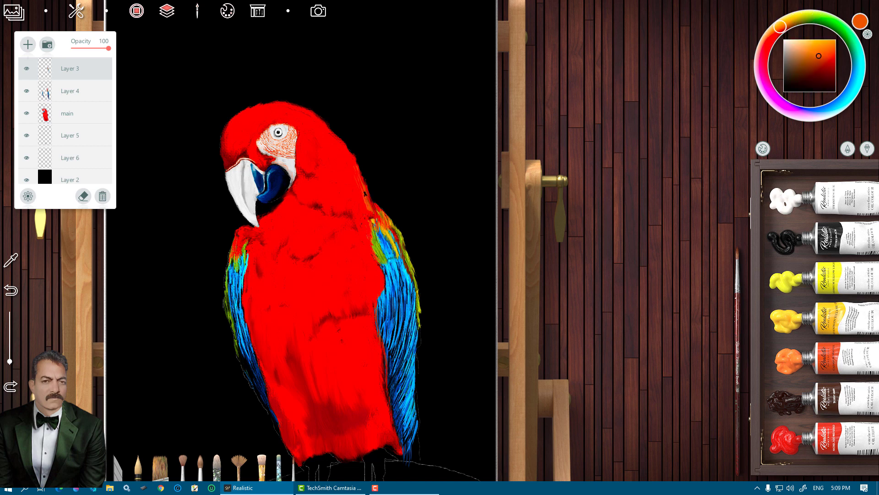
pyautogui.click(369, 210)
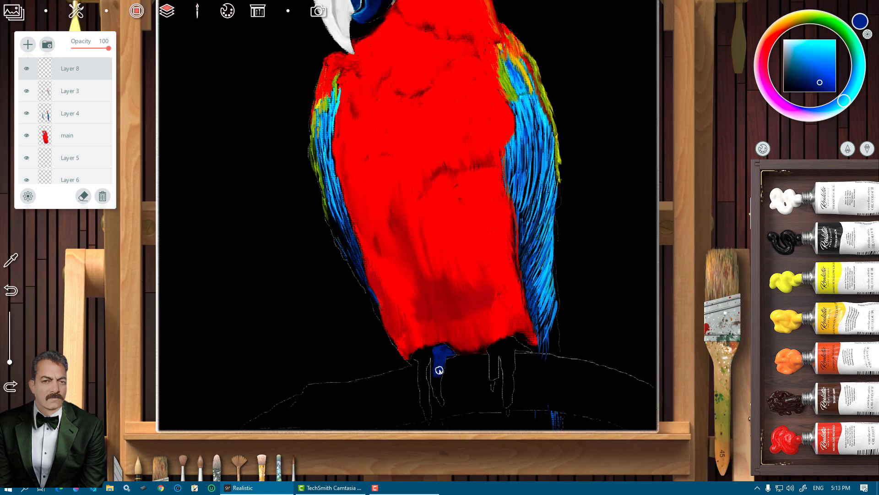
# - Paint both of the parrot's legs and feet dark blue on Layer 8, then switch to the eraser
pyautogui.moveTo(426, 350); pyautogui.dragTo(423, 399)
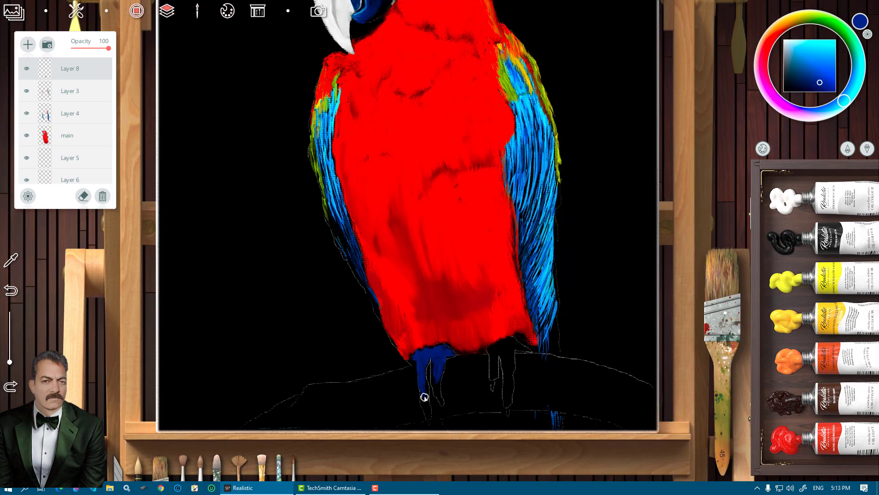
pyautogui.moveTo(440, 296); pyautogui.dragTo(430, 194)
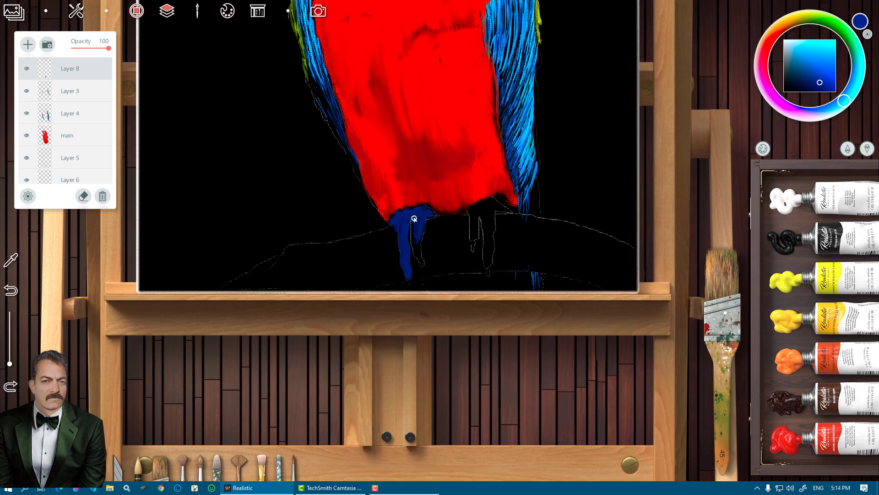
pyautogui.moveTo(414, 218); pyautogui.dragTo(415, 253)
pyautogui.moveTo(476, 206); pyautogui.dragTo(487, 238)
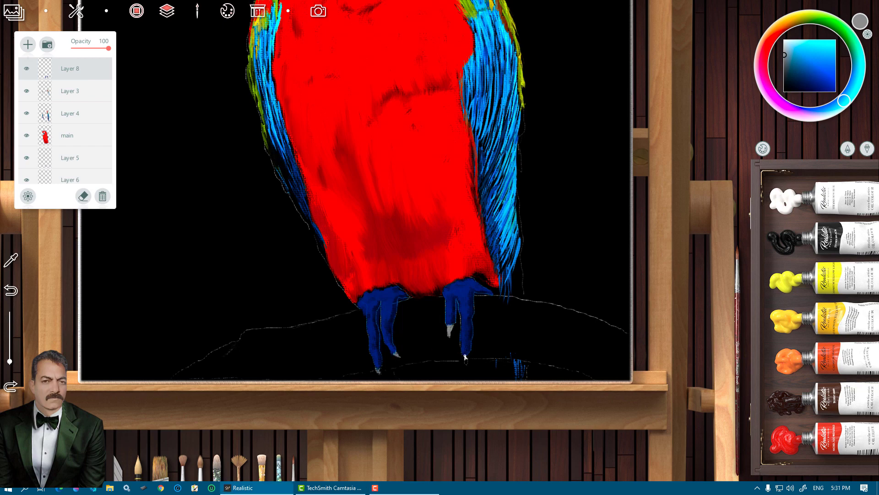
pyautogui.press('e')
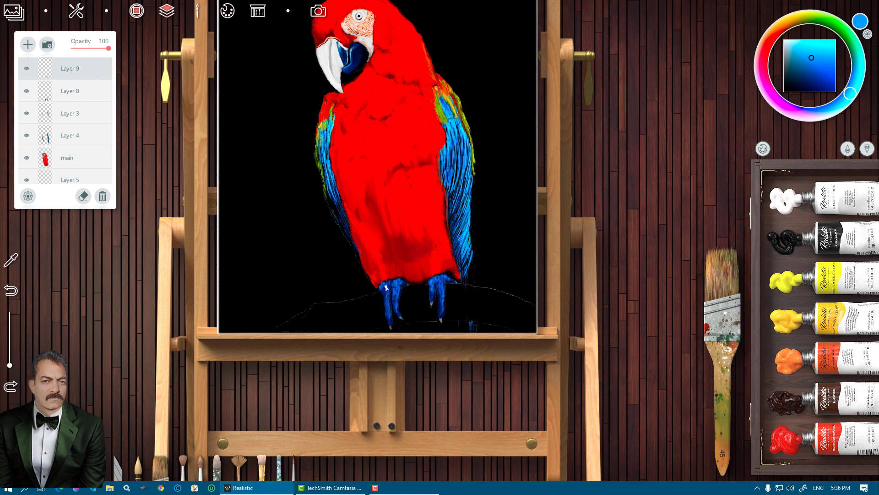
# - Lighten the paint to pale blue and sample blues from the foot and wing for highlights
pyautogui.moveTo(800, 52); pyautogui.dragTo(789, 47)
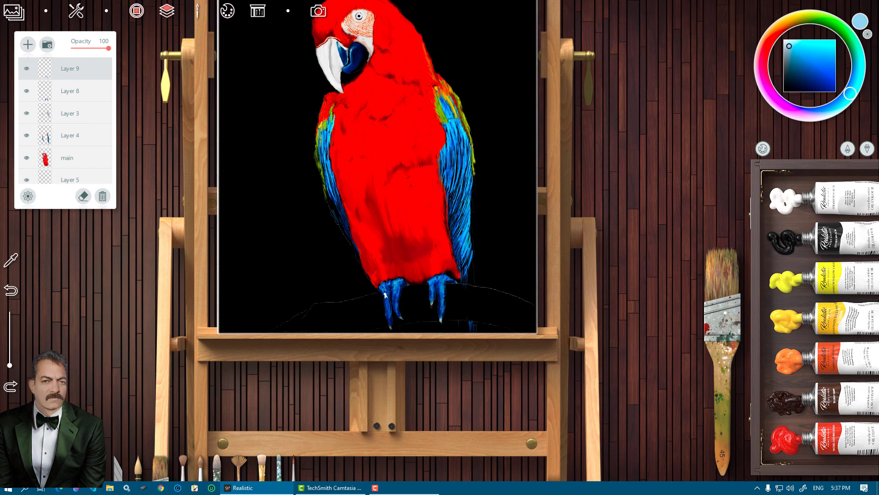
pyautogui.click(438, 287)
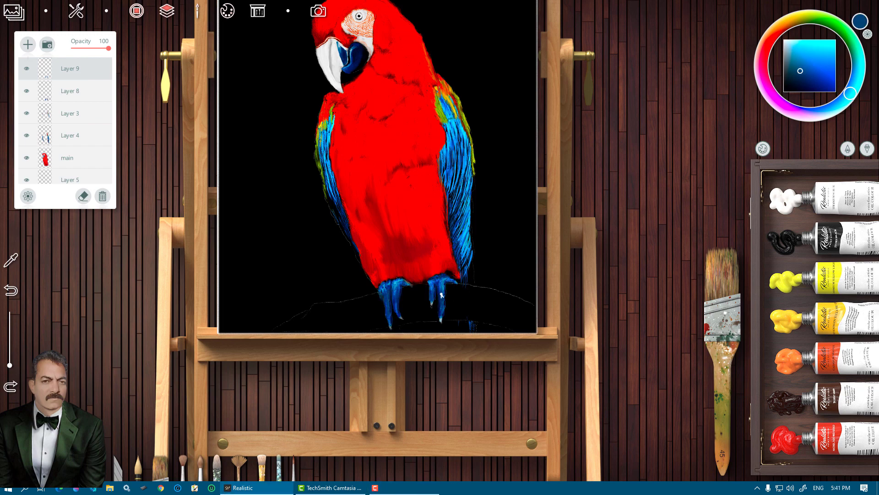
pyautogui.click(462, 240)
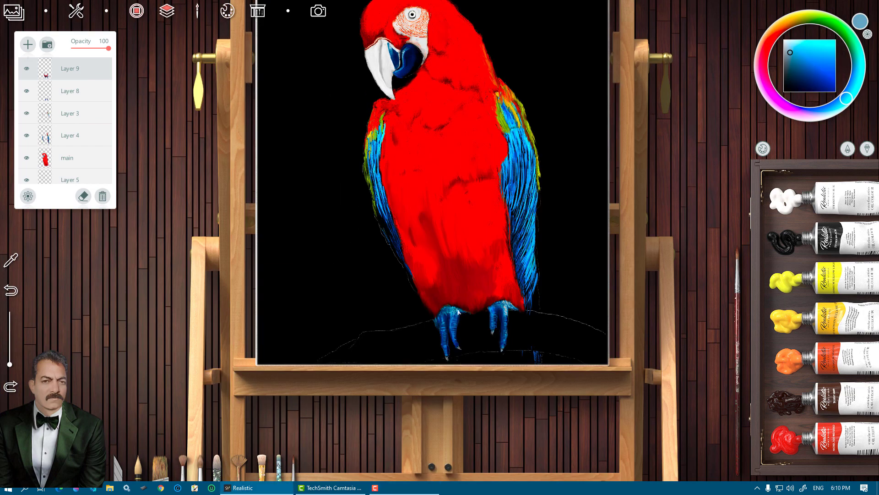
# - Sample navy and tail blues, then merge Layers 9, 8, 3 and 4 into the main layer
pyautogui.keyDown('alt'); pyautogui.click(492, 317); pyautogui.keyUp('alt')
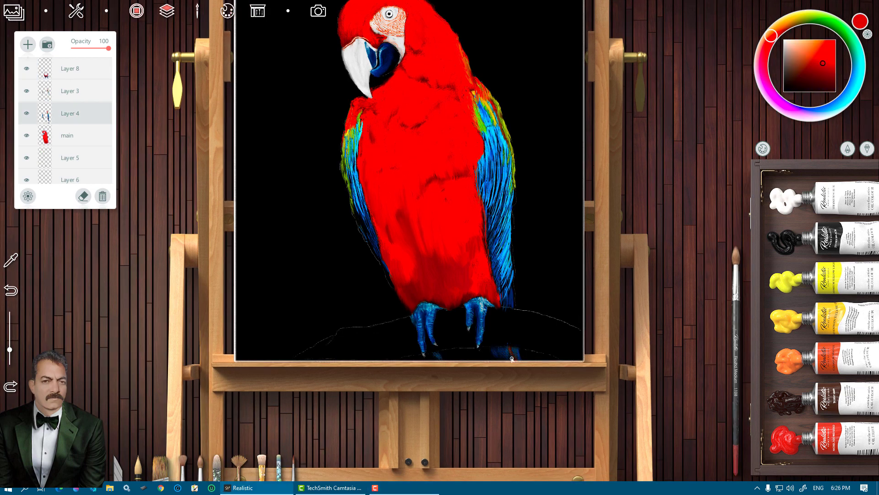
pyautogui.keyDown('alt'); pyautogui.click(511, 356); pyautogui.keyUp('alt')
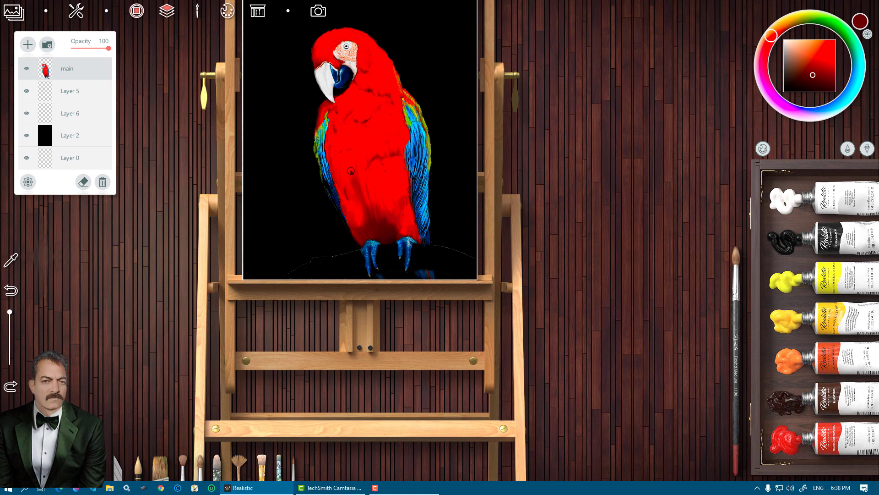
pyautogui.moveTo(351, 152); pyautogui.dragTo(379, 226)
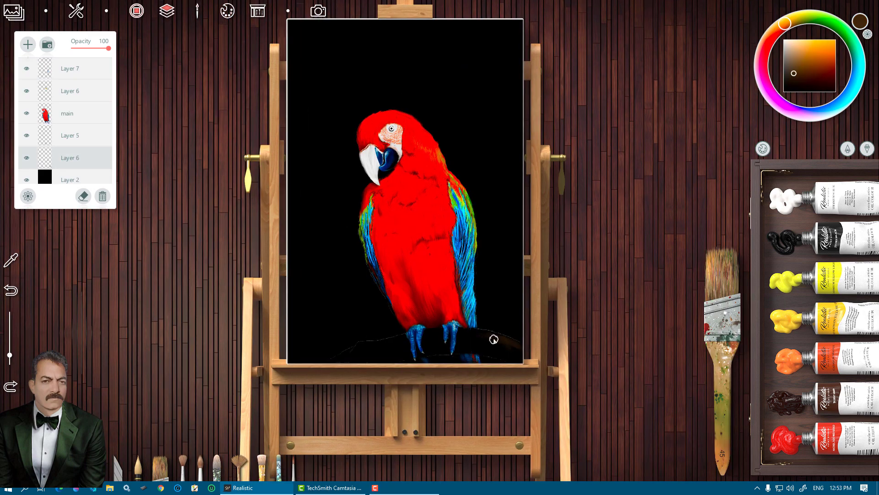
# - Paint brown strokes and lighter grey texture along the branch under the parrot's feet
pyautogui.scroll(2, 493, 339)
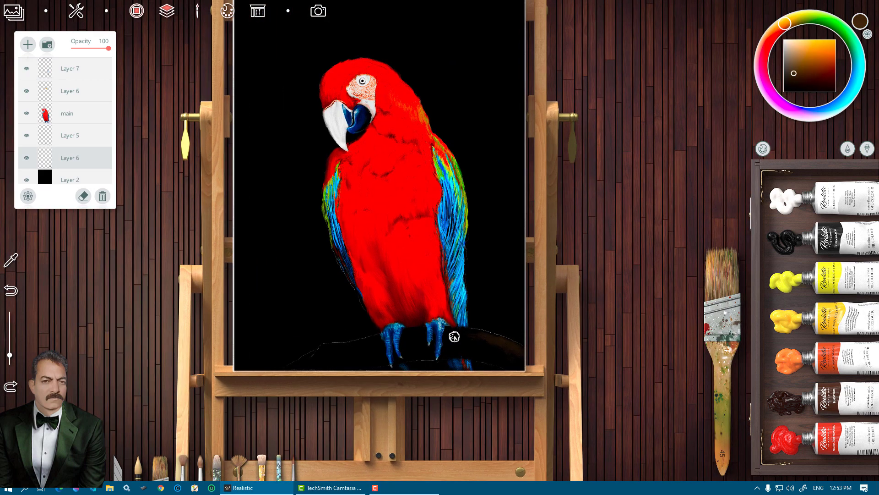
pyautogui.moveTo(522, 369)
pyautogui.mouseDown()
pyautogui.moveTo(504, 339)
pyautogui.moveTo(384, 357)
pyautogui.moveTo(372, 342)
pyautogui.moveTo(357, 364)
pyautogui.moveTo(310, 361)
pyautogui.moveTo(278, 373)
pyautogui.mouseUp()
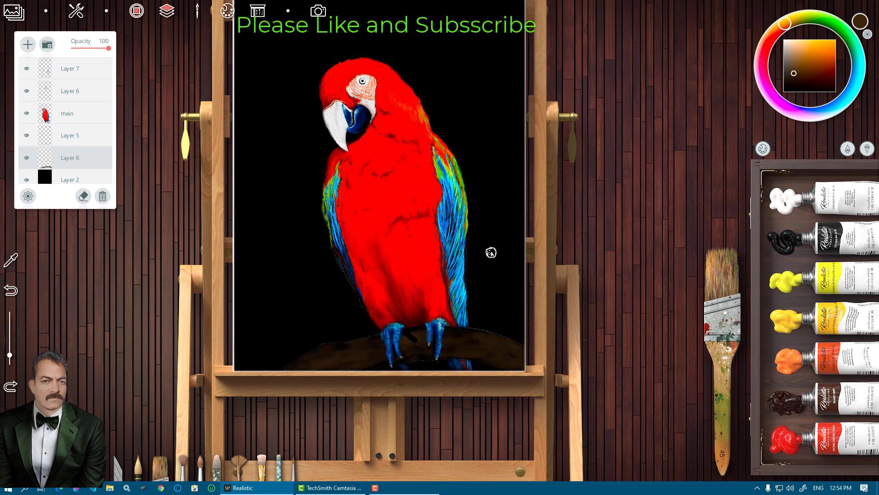
pyautogui.moveTo(78, 158); pyautogui.dragTo(78, 164)
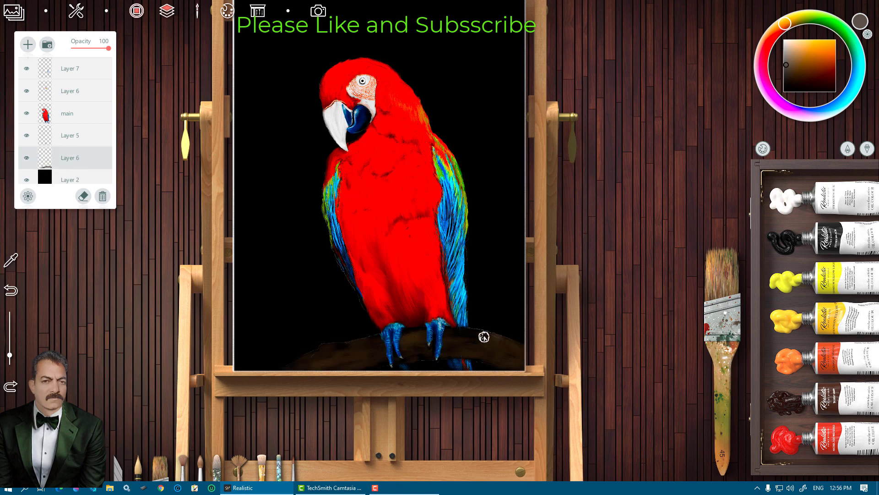
pyautogui.moveTo(413, 342)
pyautogui.mouseDown()
pyautogui.moveTo(325, 345)
pyautogui.moveTo(302, 367)
pyautogui.moveTo(461, 337)
pyautogui.moveTo(505, 354)
pyautogui.moveTo(369, 349)
pyautogui.moveTo(514, 349)
pyautogui.moveTo(473, 335)
pyautogui.moveTo(325, 364)
pyautogui.mouseUp()
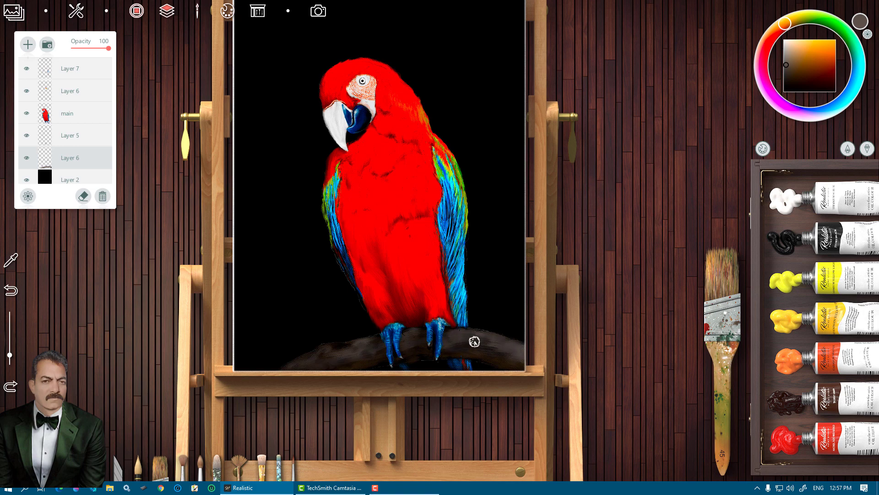
# - With a thin round brush, sample near-black, grey-brown and dark brown tones from the branch
pyautogui.press('2')
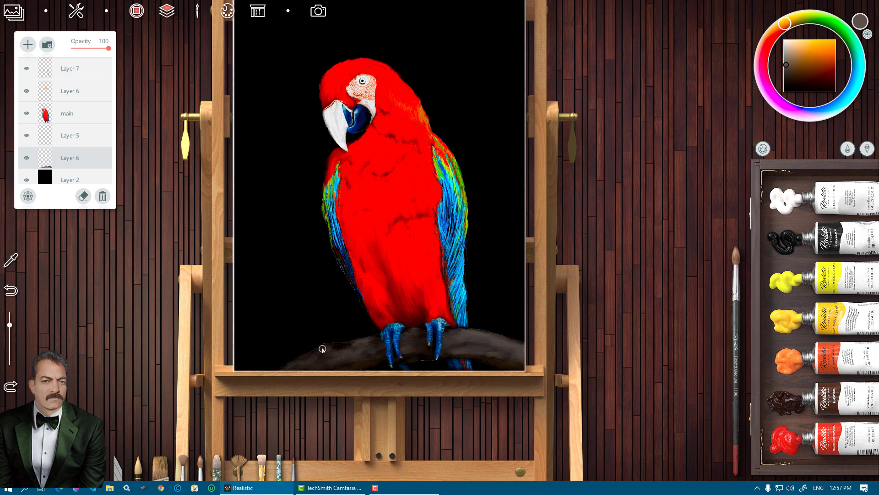
pyautogui.keyDown('alt'); pyautogui.click(353, 361); pyautogui.keyUp('alt')
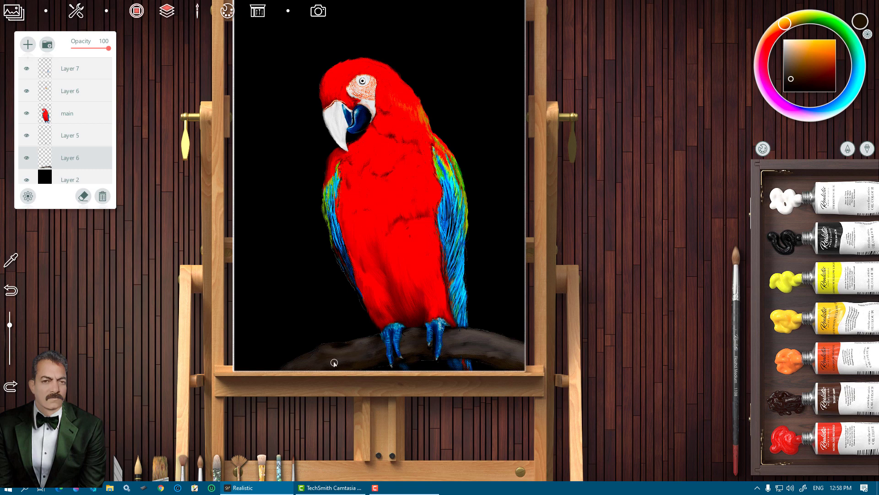
pyautogui.keyDown('alt'); pyautogui.click(486, 338); pyautogui.keyUp('alt')
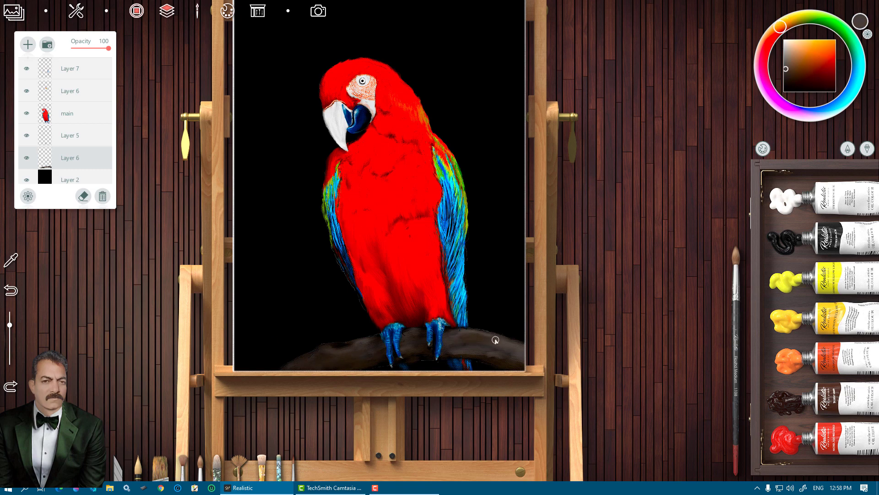
pyautogui.keyDown('alt'); pyautogui.click(478, 354); pyautogui.keyUp('alt')
pyautogui.keyDown('alt'); pyautogui.click(521, 367); pyautogui.keyUp('alt')
pyautogui.keyDown('alt'); pyautogui.click(486, 355); pyautogui.keyUp('alt')
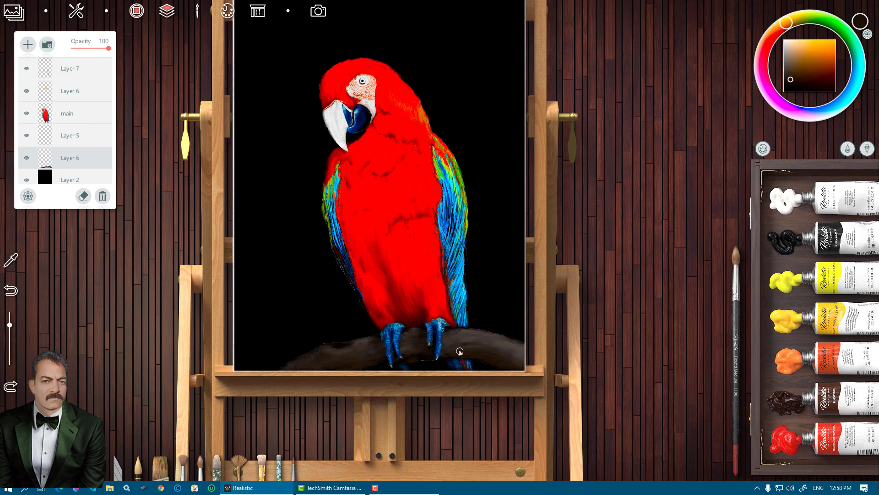
pyautogui.keyDown('alt'); pyautogui.click(295, 364); pyautogui.keyUp('alt')
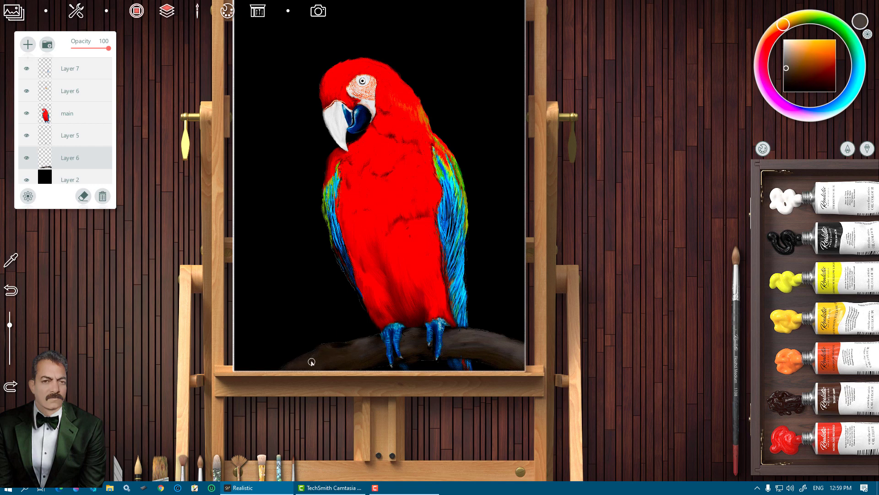
pyautogui.keyDown('alt'); pyautogui.click(474, 344); pyautogui.keyUp('alt')
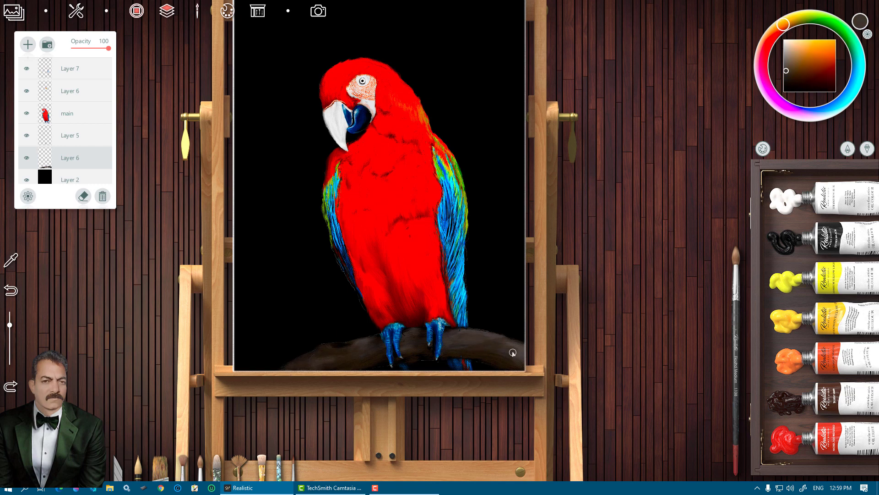
pyautogui.moveTo(787, 74); pyautogui.dragTo(785, 62)
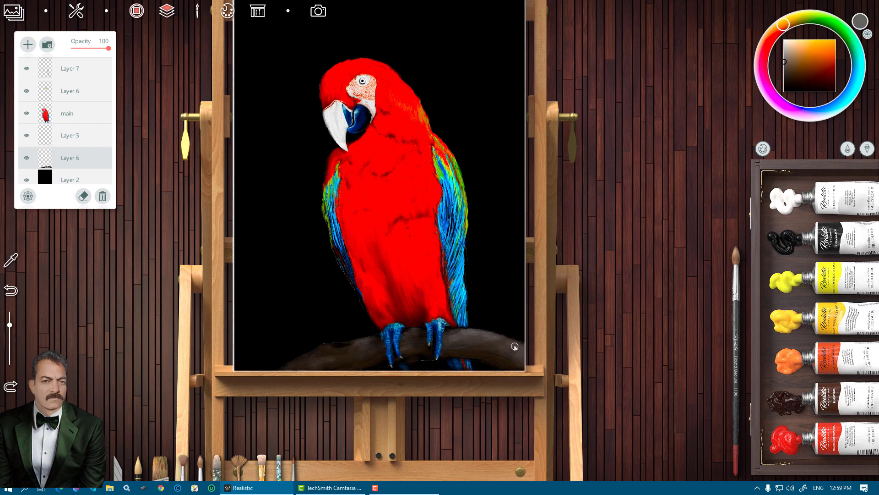
# - Shrink the brush and sample dark and reddish browns to detail the bark texture
pyautogui.press('[')
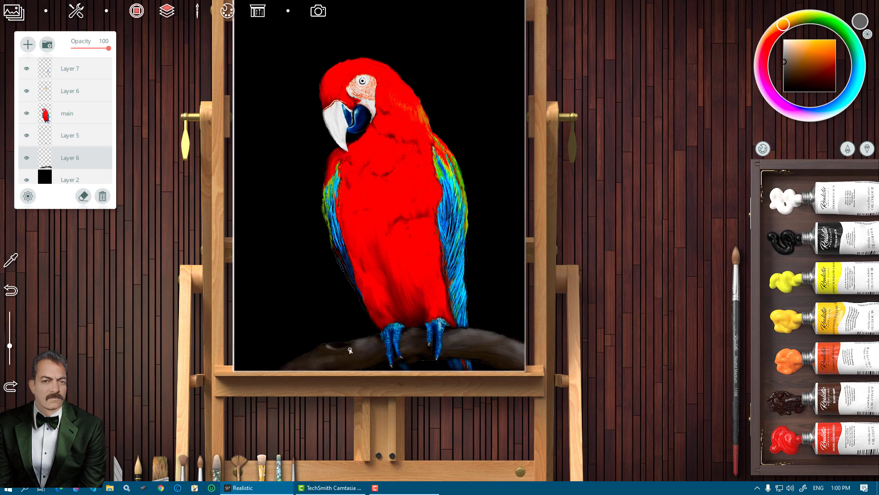
pyautogui.keyDown('alt'); pyautogui.click(341, 351); pyautogui.keyUp('alt')
pyautogui.keyDown('alt'); pyautogui.click(342, 345); pyautogui.keyUp('alt')
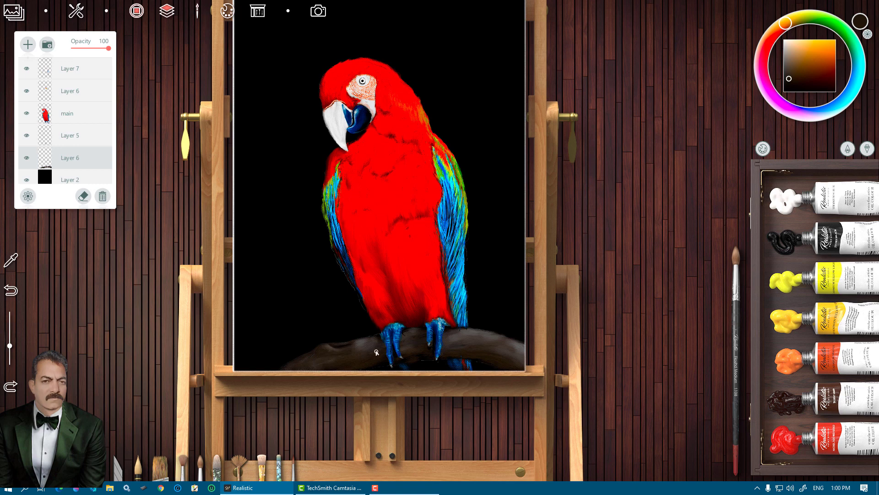
pyautogui.keyDown('alt'); pyautogui.click(506, 346); pyautogui.keyUp('alt')
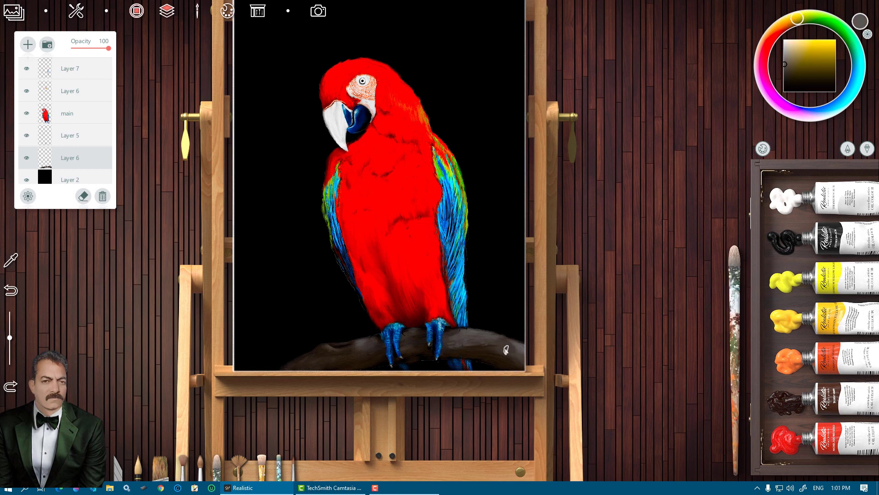
pyautogui.keyDown('alt'); pyautogui.click(362, 350); pyautogui.keyUp('alt')
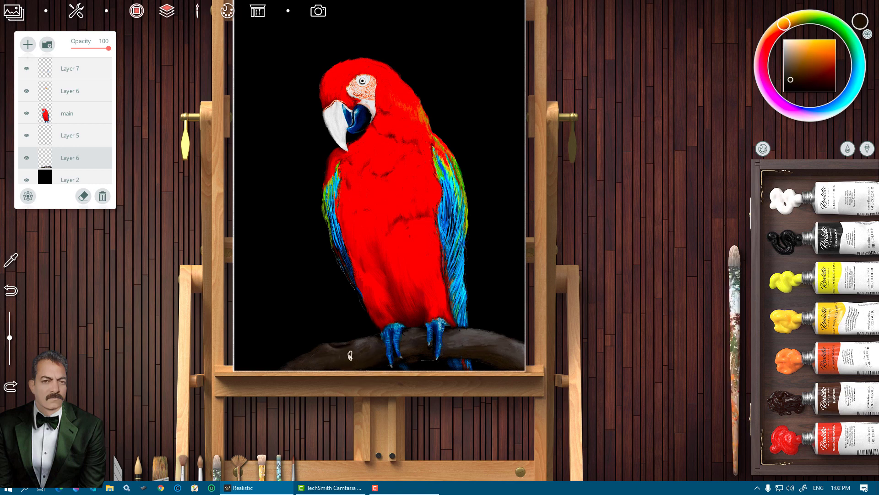
pyautogui.keyDown('alt'); pyautogui.click(321, 364); pyautogui.keyUp('alt')
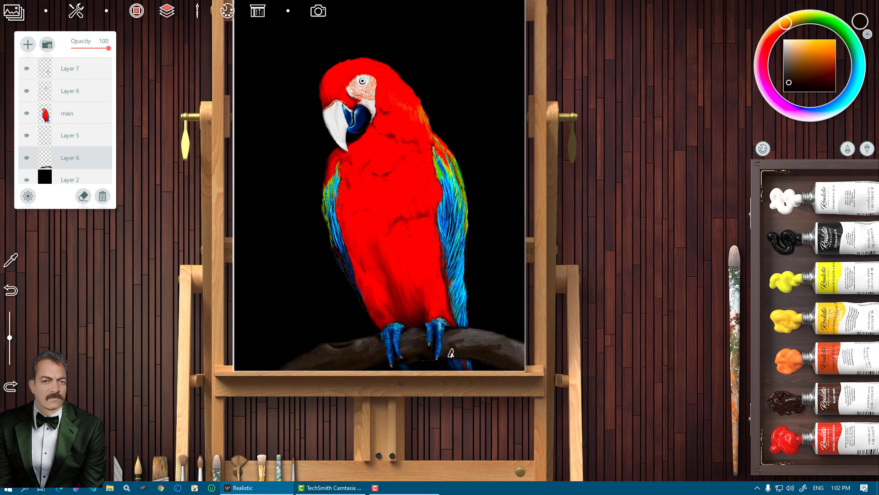
pyautogui.keyDown('alt'); pyautogui.click(422, 354); pyautogui.keyUp('alt')
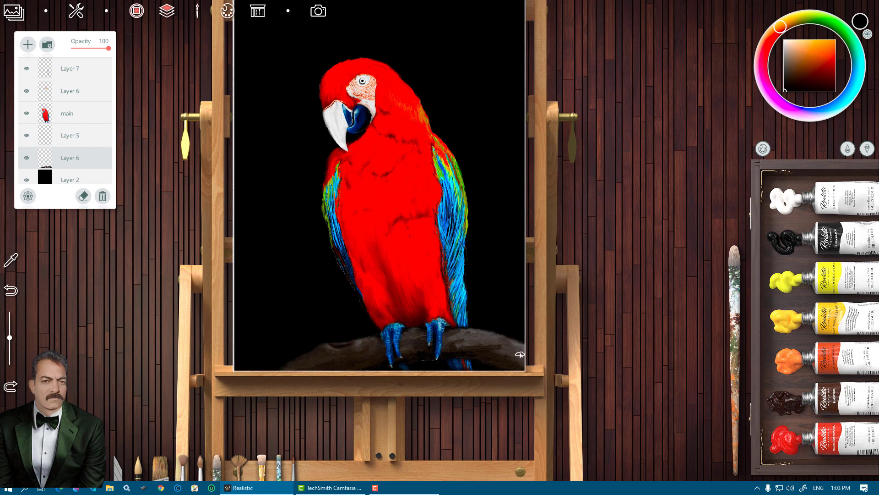
pyautogui.keyDown('alt'); pyautogui.click(503, 356); pyautogui.keyUp('alt')
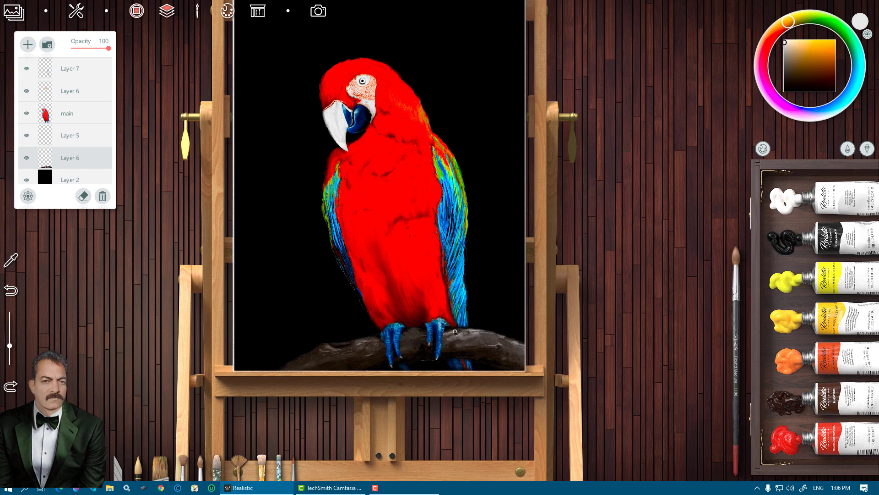
pyautogui.keyDown('alt'); pyautogui.click(453, 332); pyautogui.keyUp('alt')
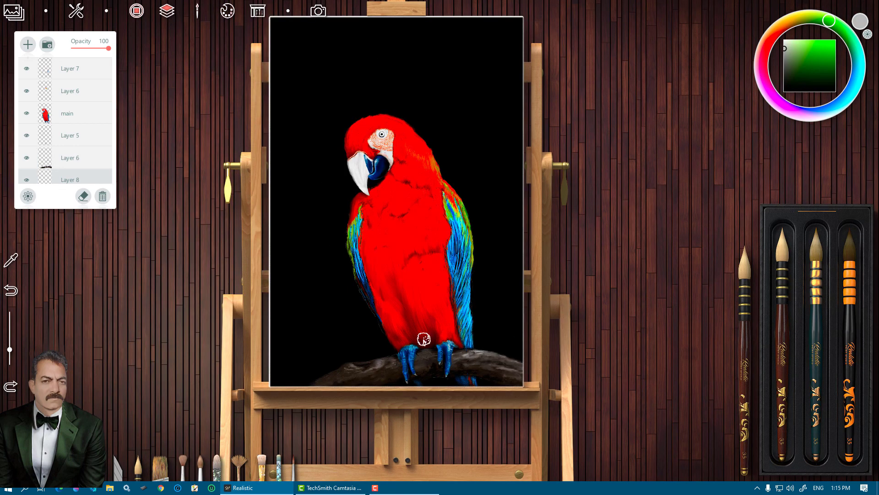
# - Paint grey-white clouds across the top and brighten the green band below with yellow-green
pyautogui.moveTo(291, 26)
pyautogui.mouseDown()
pyautogui.moveTo(508, 25)
pyautogui.moveTo(340, 49)
pyautogui.moveTo(338, 34)
pyautogui.moveTo(509, 55)
pyautogui.moveTo(284, 64)
pyautogui.moveTo(422, 118)
pyautogui.moveTo(257, 139)
pyautogui.moveTo(532, 111)
pyautogui.mouseUp()
pyautogui.click(785, 41)
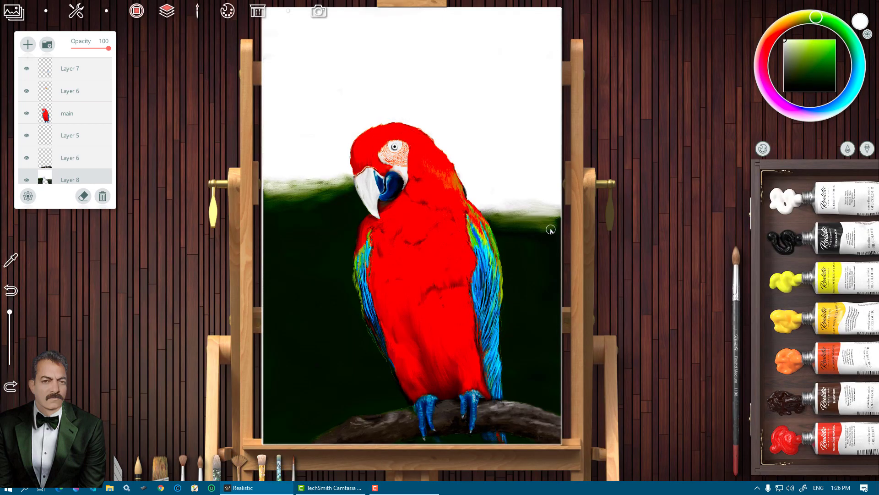
pyautogui.moveTo(551, 230)
pyautogui.mouseDown()
pyautogui.moveTo(509, 231)
pyautogui.moveTo(337, 196)
pyautogui.moveTo(290, 218)
pyautogui.moveTo(359, 229)
pyautogui.moveTo(301, 230)
pyautogui.moveTo(304, 197)
pyautogui.moveTo(339, 215)
pyautogui.moveTo(321, 234)
pyautogui.moveTo(363, 213)
pyautogui.mouseUp()
pyautogui.click(808, 17)
pyautogui.click(805, 40)
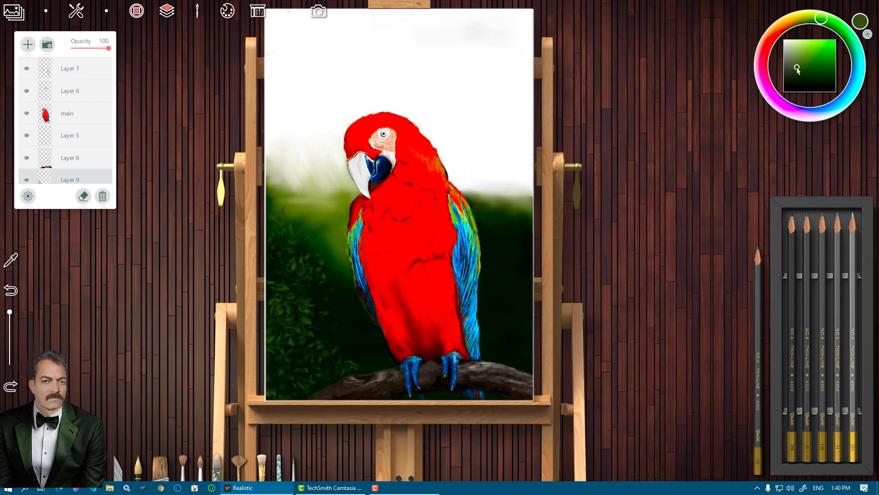
# - Paint light olive-green leafy sprigs rising through the upper-left of the canvas
pyautogui.keyDown('alt'); pyautogui.click(278, 198); pyautogui.keyUp('alt')
pyautogui.moveTo(302, 205)
pyautogui.mouseDown()
pyautogui.moveTo(320, 229)
pyautogui.moveTo(270, 192)
pyautogui.mouseUp()
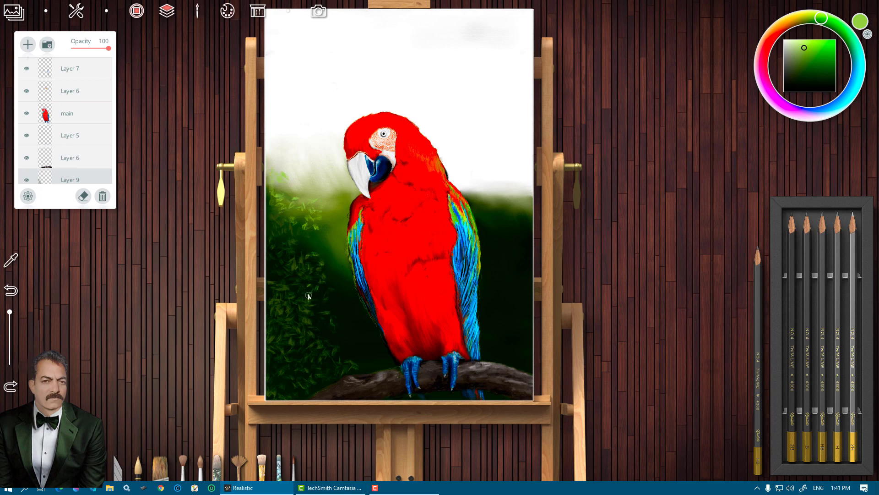
pyautogui.moveTo(321, 192); pyautogui.dragTo(288, 169)
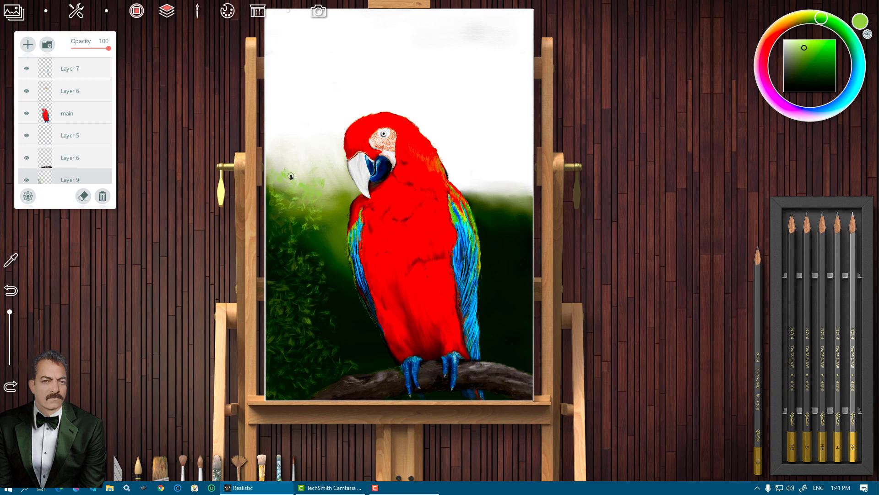
pyautogui.keyDown('alt'); pyautogui.click(310, 308); pyautogui.keyUp('alt')
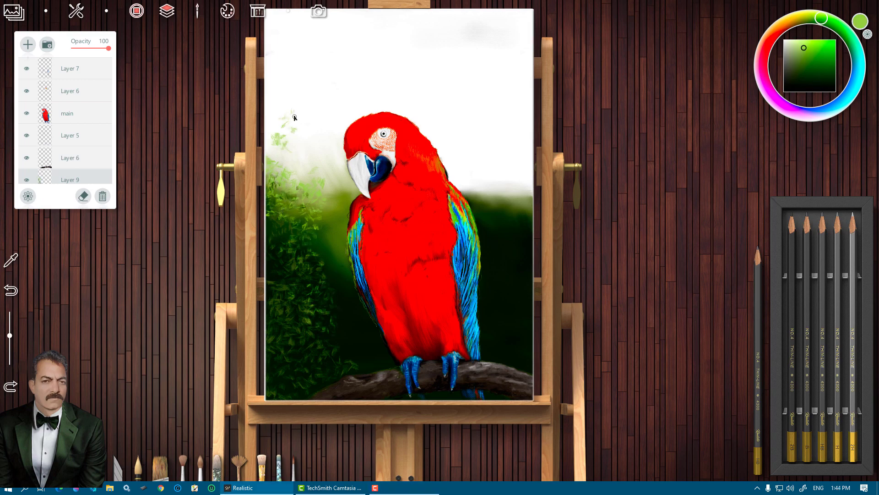
pyautogui.moveTo(294, 118)
pyautogui.mouseDown()
pyautogui.moveTo(311, 120)
pyautogui.moveTo(284, 105)
pyautogui.moveTo(269, 123)
pyautogui.moveTo(285, 153)
pyautogui.moveTo(300, 138)
pyautogui.moveTo(293, 164)
pyautogui.moveTo(305, 157)
pyautogui.moveTo(300, 94)
pyautogui.moveTo(301, 117)
pyautogui.mouseUp()
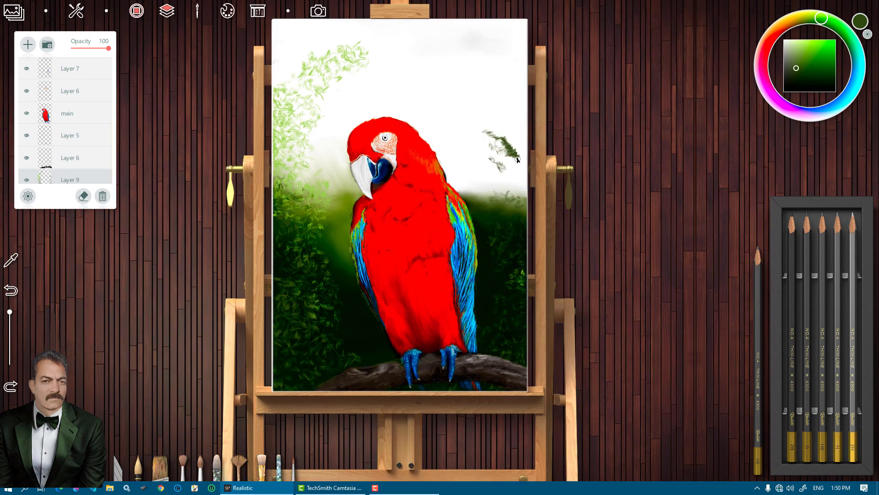
# - Paint dark green branches, vines and dense foliage in the top-right tree
pyautogui.click(819, 83)
pyautogui.moveTo(9, 312); pyautogui.dragTo(9, 365)
pyautogui.moveTo(522, 172); pyautogui.dragTo(495, 137)
pyautogui.moveTo(499, 138)
pyautogui.mouseDown()
pyautogui.moveTo(467, 114)
pyautogui.moveTo(489, 101)
pyautogui.moveTo(481, 96)
pyautogui.moveTo(460, 133)
pyautogui.moveTo(495, 154)
pyautogui.moveTo(527, 222)
pyautogui.mouseUp()
pyautogui.moveTo(516, 163); pyautogui.dragTo(510, 147)
pyautogui.moveTo(10, 312); pyautogui.dragTo(9, 340)
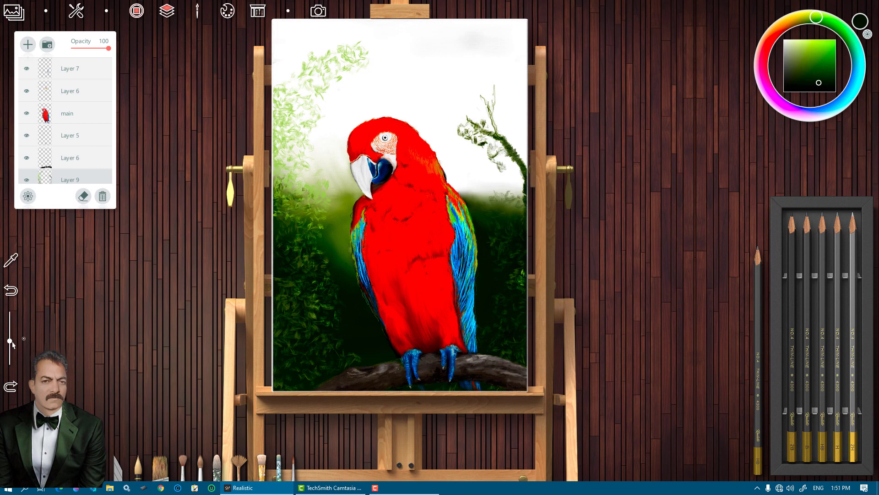
pyautogui.moveTo(515, 158)
pyautogui.mouseDown()
pyautogui.moveTo(511, 117)
pyautogui.moveTo(485, 97)
pyautogui.moveTo(492, 103)
pyautogui.mouseUp()
pyautogui.moveTo(10, 340); pyautogui.dragTo(10, 365)
pyautogui.moveTo(488, 90); pyautogui.dragTo(467, 106)
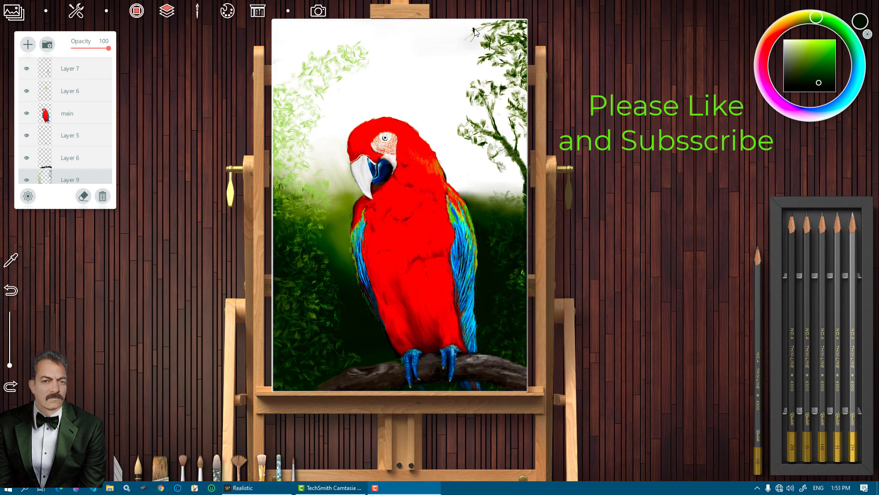
pyautogui.moveTo(522, 27); pyautogui.dragTo(461, 44)
pyautogui.moveTo(10, 365); pyautogui.dragTo(10, 322)
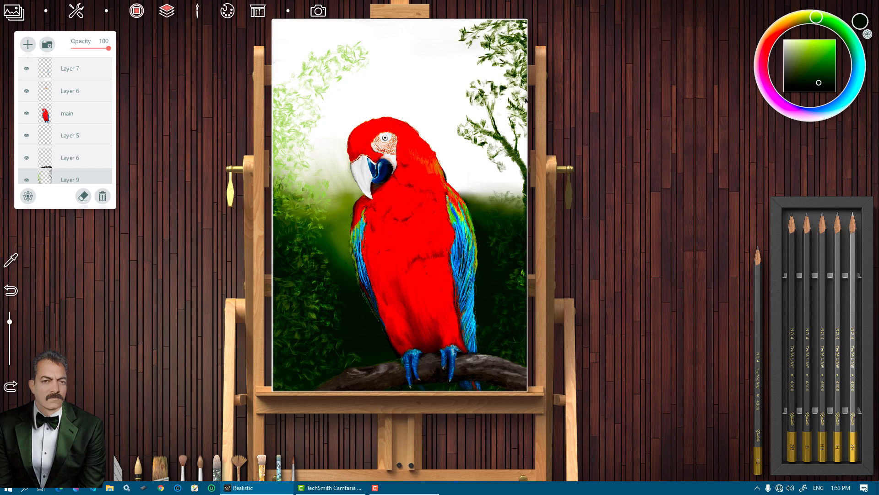
# - Paint dark green leaves and thin branches in the left tree, then darken the right tree
pyautogui.moveTo(517, 183); pyautogui.dragTo(506, 202)
pyautogui.moveTo(277, 126); pyautogui.dragTo(277, 172)
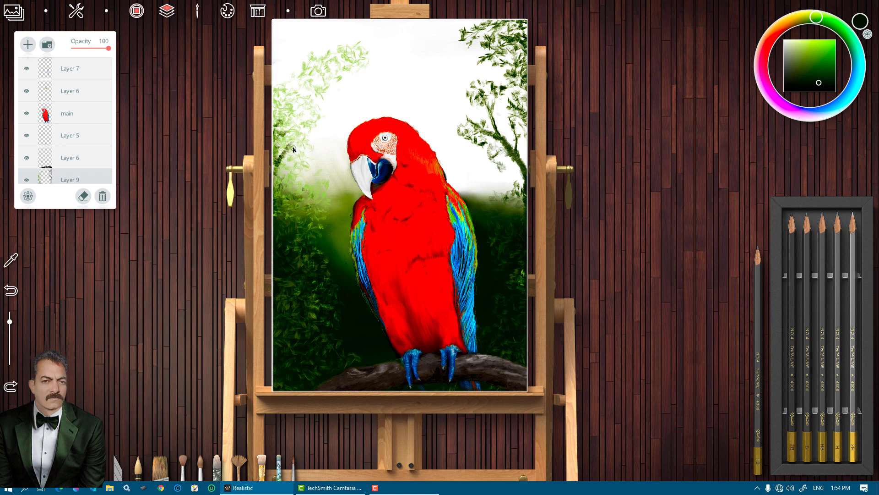
pyautogui.moveTo(9, 321); pyautogui.dragTo(9, 342)
pyautogui.moveTo(300, 150)
pyautogui.mouseDown()
pyautogui.moveTo(275, 170)
pyautogui.moveTo(307, 124)
pyautogui.moveTo(277, 171)
pyautogui.mouseUp()
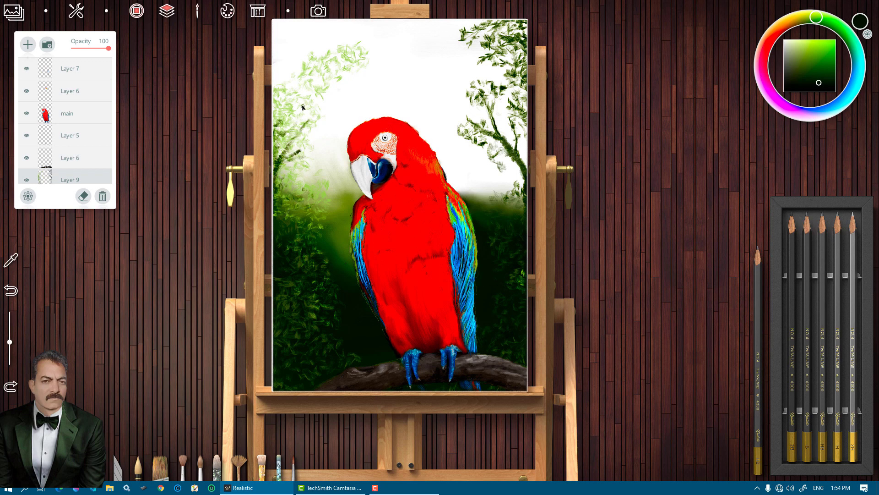
pyautogui.moveTo(9, 342); pyautogui.dragTo(10, 365)
pyautogui.moveTo(311, 137)
pyautogui.mouseDown()
pyautogui.moveTo(279, 167)
pyautogui.moveTo(277, 197)
pyautogui.mouseUp()
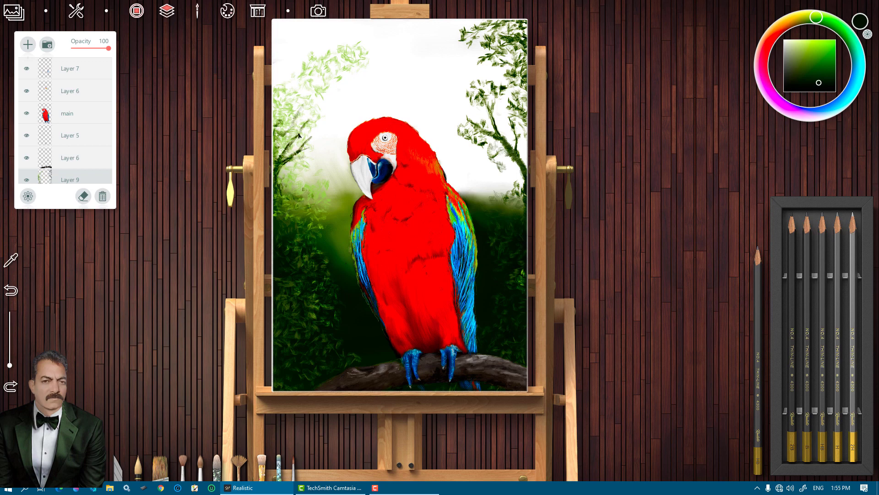
pyautogui.moveTo(295, 130)
pyautogui.mouseDown()
pyautogui.moveTo(312, 117)
pyautogui.moveTo(276, 124)
pyautogui.mouseUp()
pyautogui.moveTo(273, 174); pyautogui.dragTo(274, 198)
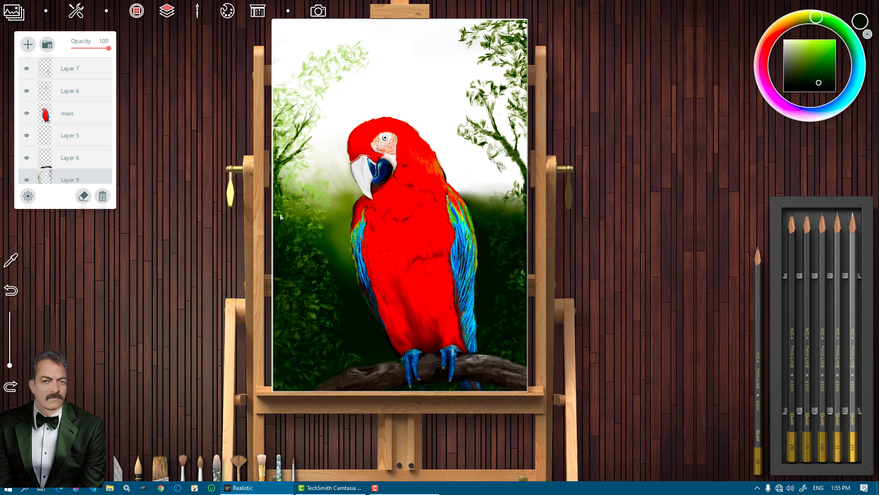
pyautogui.moveTo(278, 110); pyautogui.dragTo(330, 59)
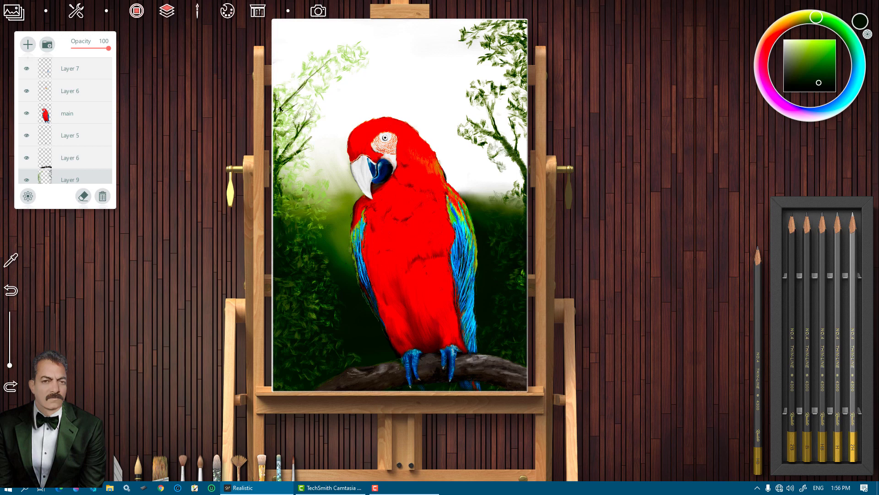
pyautogui.moveTo(286, 108); pyautogui.dragTo(310, 80)
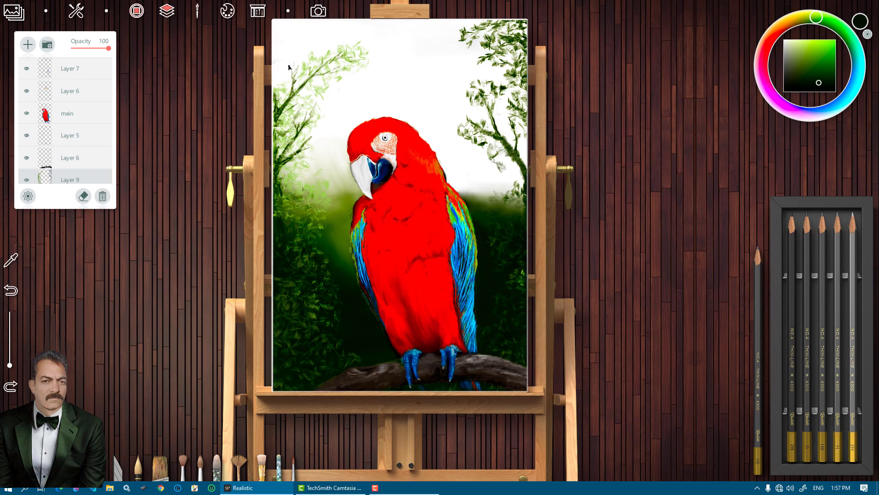
pyautogui.moveTo(278, 120); pyautogui.dragTo(299, 95)
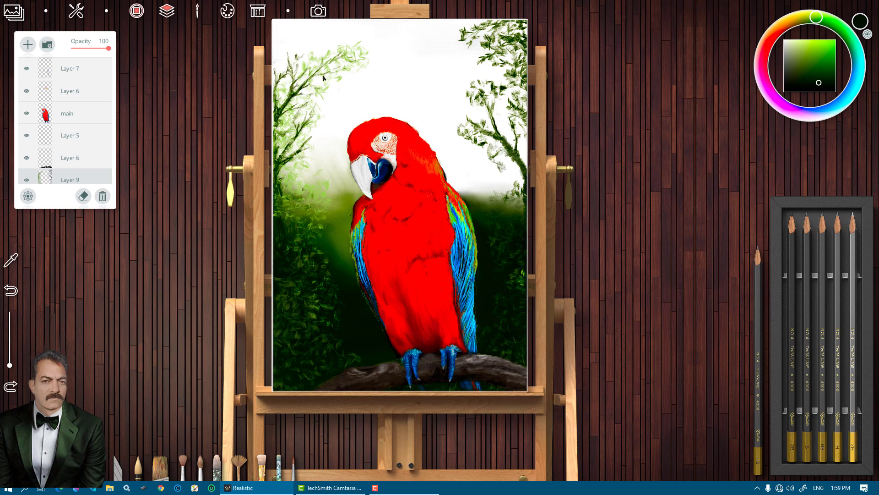
pyautogui.moveTo(524, 167); pyautogui.dragTo(487, 156)
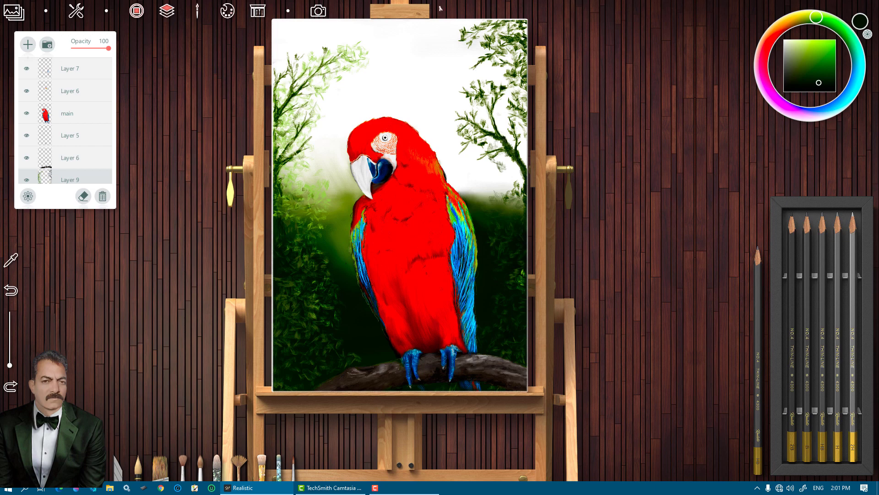
pyautogui.moveTo(476, 33); pyautogui.dragTo(496, 23)
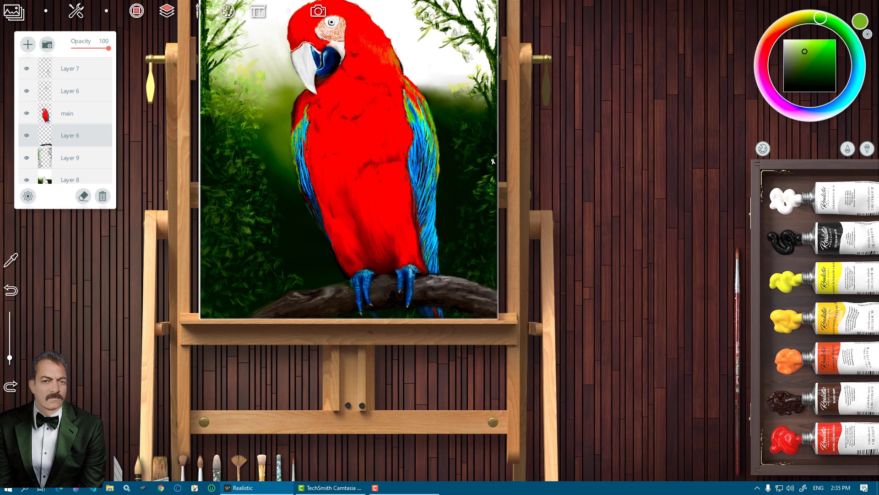
# - Sample dark green and magenta from the foliage, then pick bright yellow and a deeper green
pyautogui.click(491, 119)
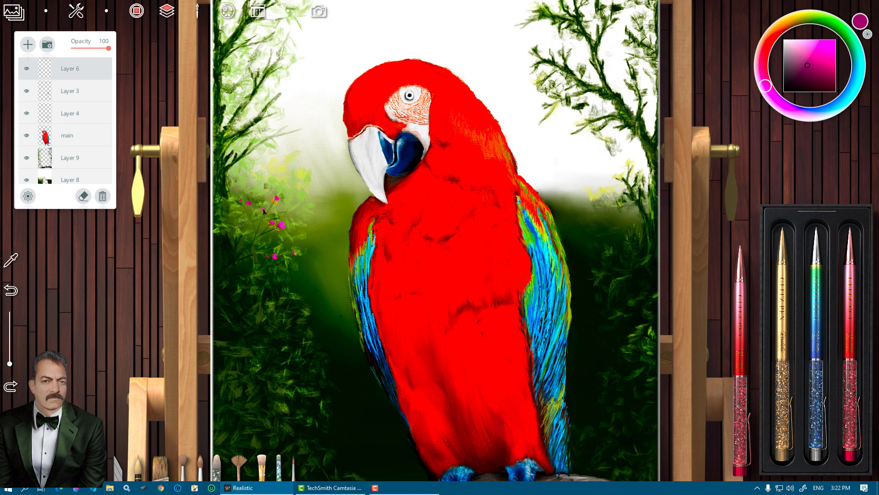
pyautogui.click(231, 248)
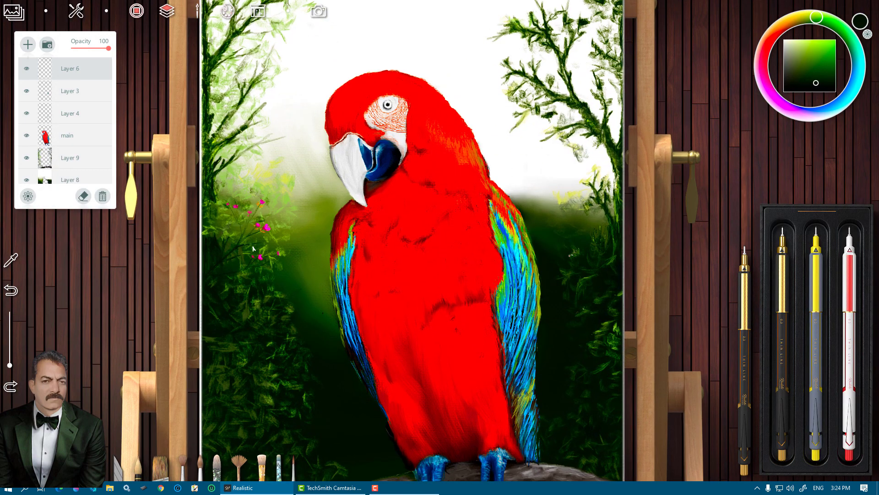
pyautogui.click(261, 244)
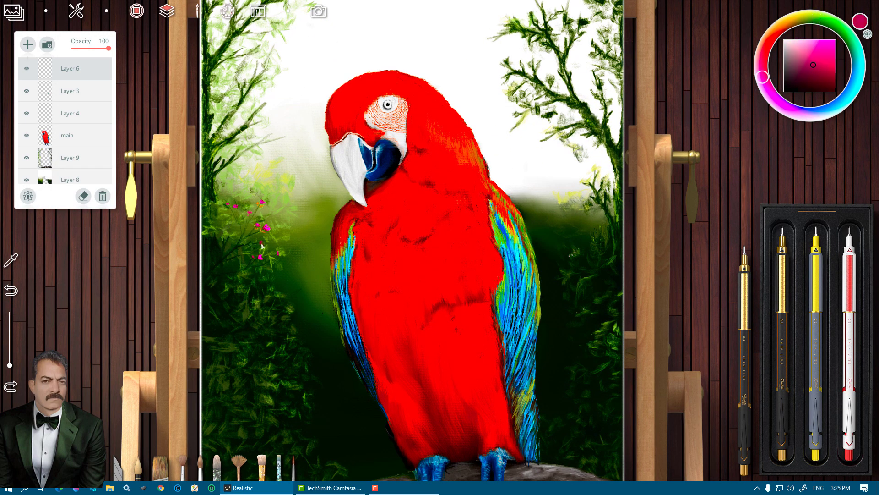
pyautogui.click(267, 225)
pyautogui.click(810, 66)
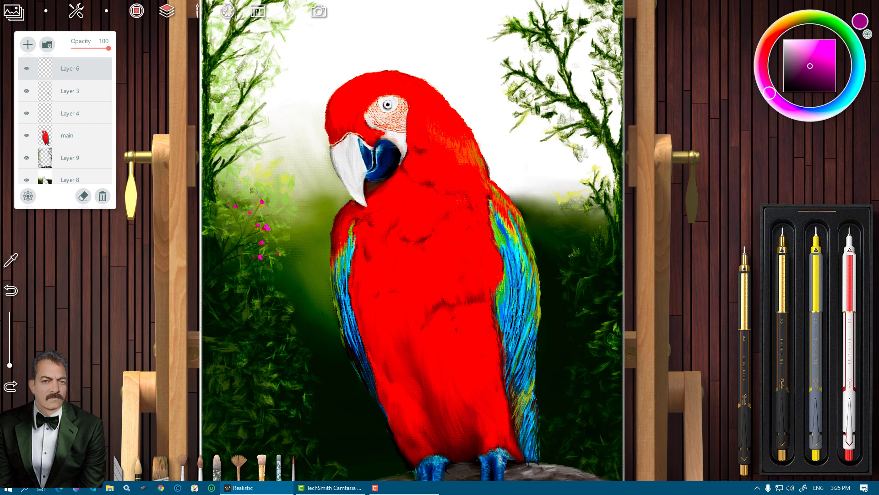
pyautogui.click(800, 18)
pyautogui.click(833, 40)
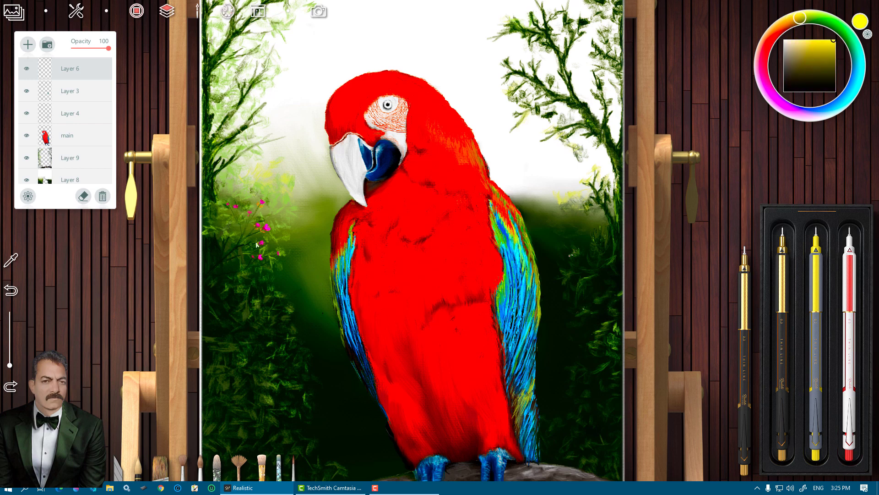
pyautogui.click(816, 17)
pyautogui.click(829, 20)
pyautogui.click(825, 52)
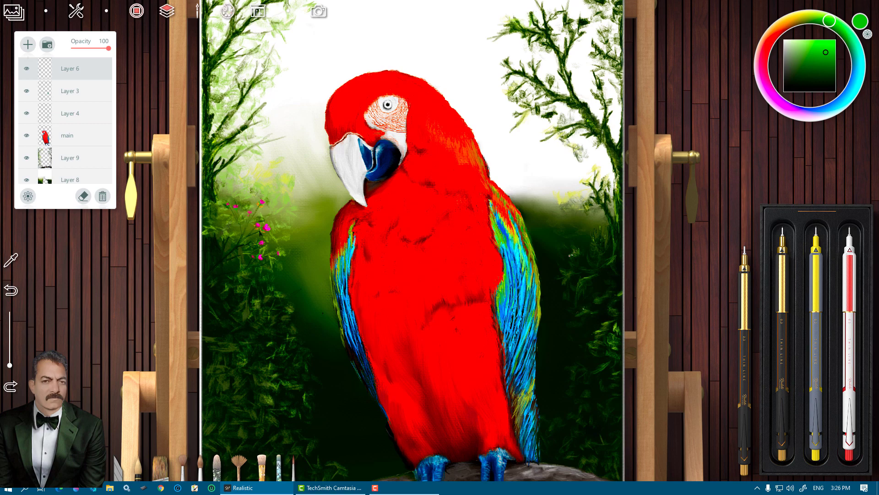
# - Dab magenta flowers into the left bush, then return to dark green
pyautogui.scroll(-3, 260, 233)
pyautogui.scroll(5, 275, 232)
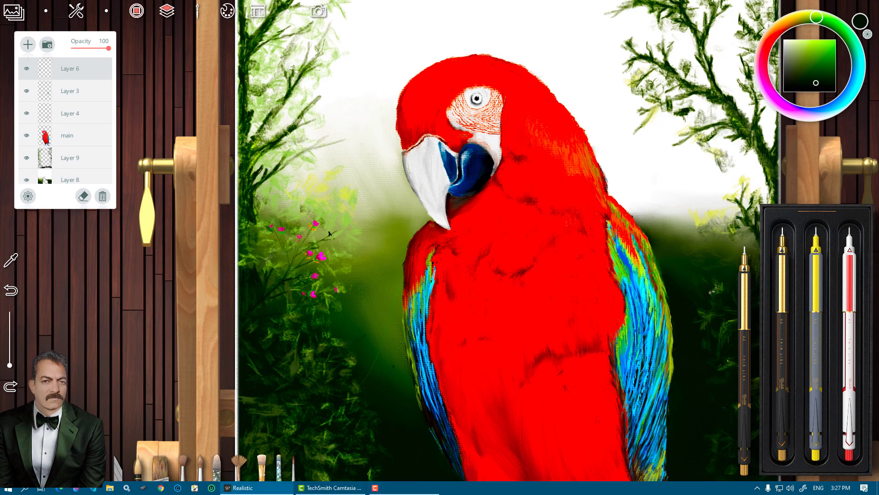
pyautogui.keyDown('alt'); pyautogui.click(329, 234); pyautogui.keyUp('alt')
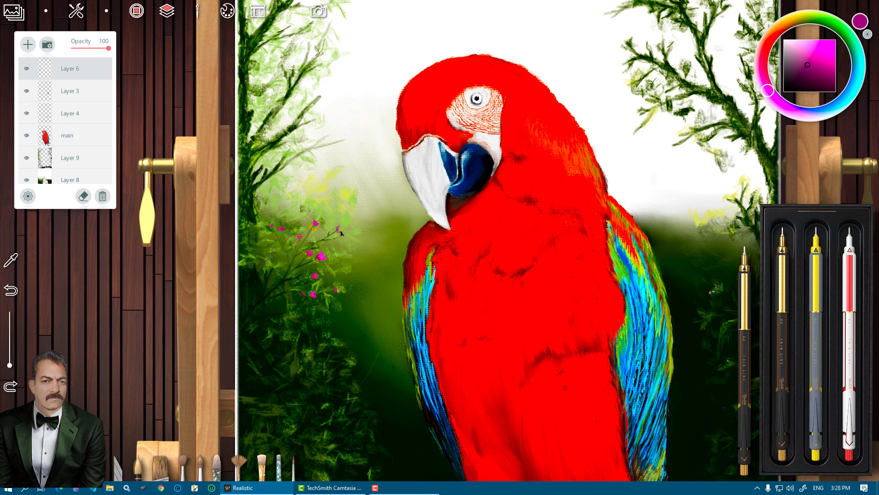
pyautogui.keyDown('alt'); pyautogui.click(340, 229); pyautogui.keyUp('alt')
pyautogui.keyDown('alt'); pyautogui.click(342, 230); pyautogui.keyUp('alt')
pyautogui.keyDown('alt'); pyautogui.click(283, 235); pyautogui.keyUp('alt')
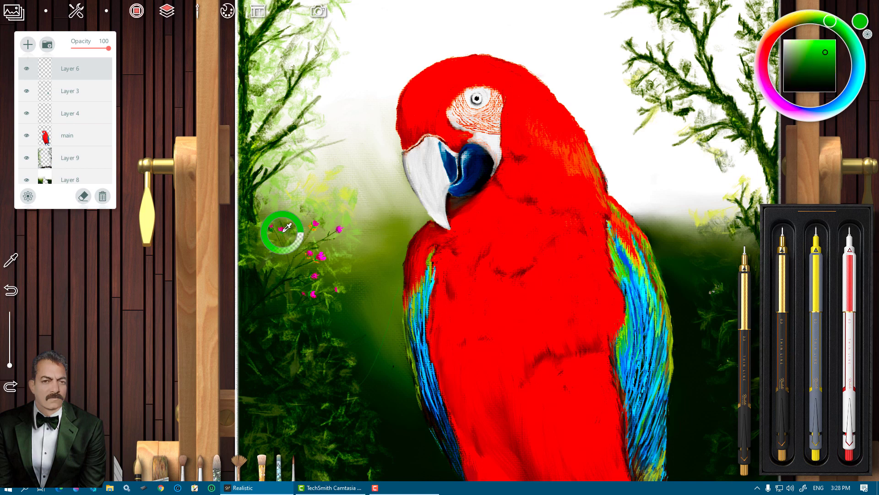
pyautogui.keyDown('alt'); pyautogui.click(339, 234); pyautogui.keyUp('alt')
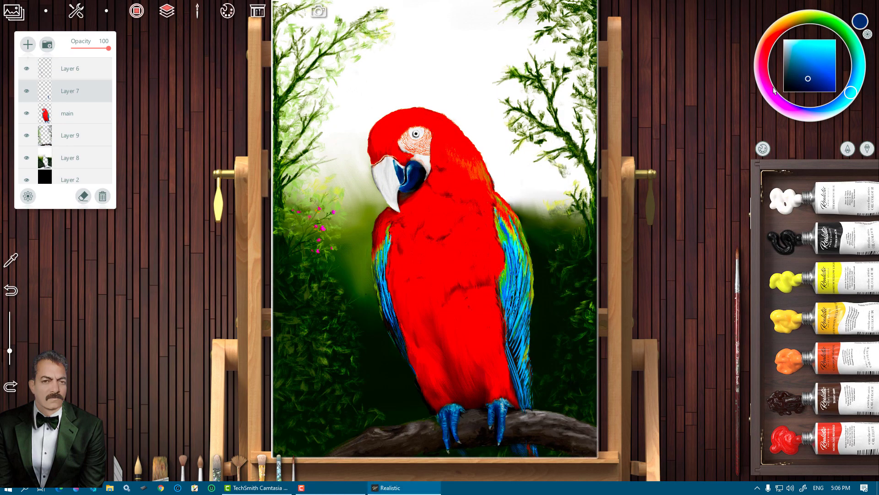
pyautogui.keyDown('alt'); pyautogui.click(508, 361); pyautogui.keyUp('alt')
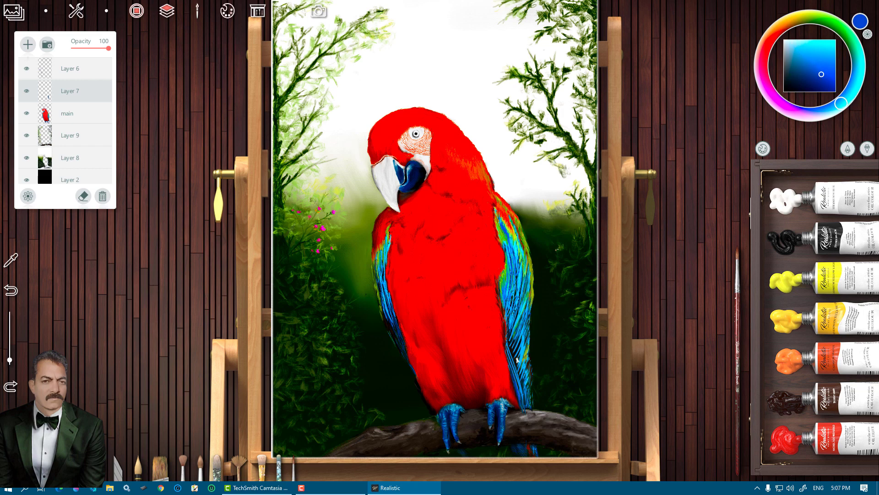
pyautogui.keyDown('alt'); pyautogui.click(526, 396); pyautogui.keyUp('alt')
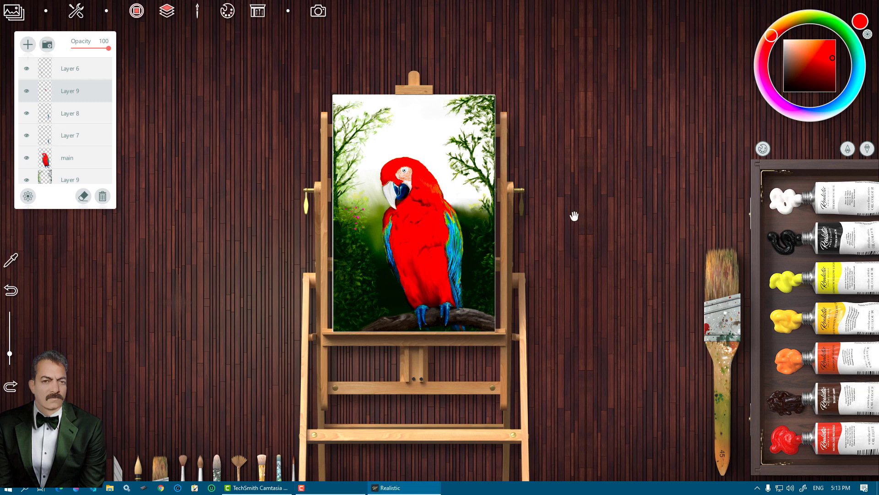
pyautogui.scroll(1, 505, 218)
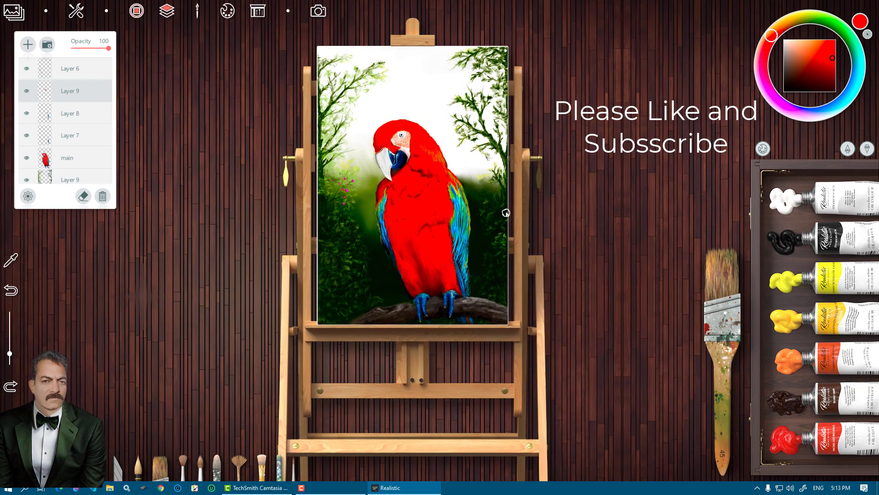
pyautogui.scroll(2, 505, 215)
pyautogui.scroll(2, 506, 213)
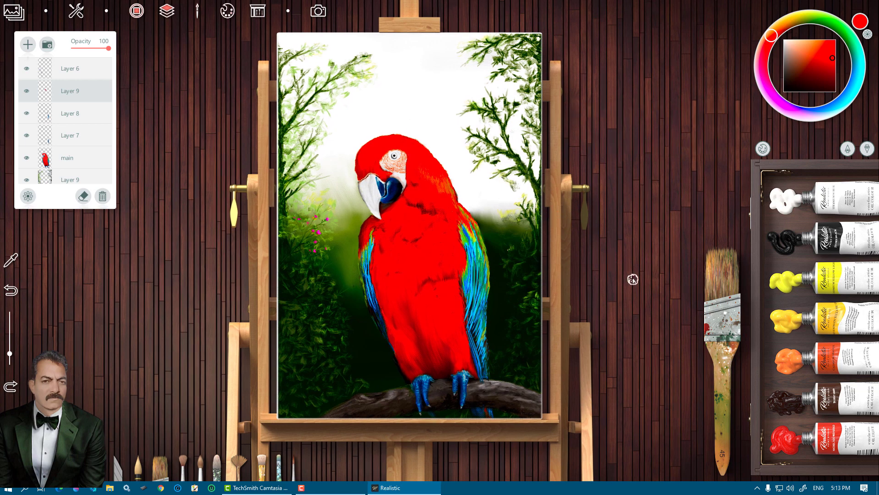
pyautogui.click(763, 149)
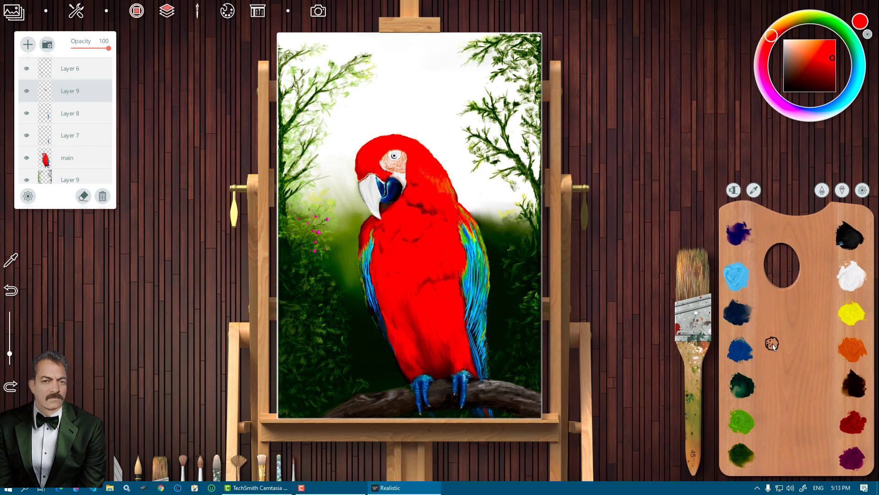
pyautogui.click(733, 190)
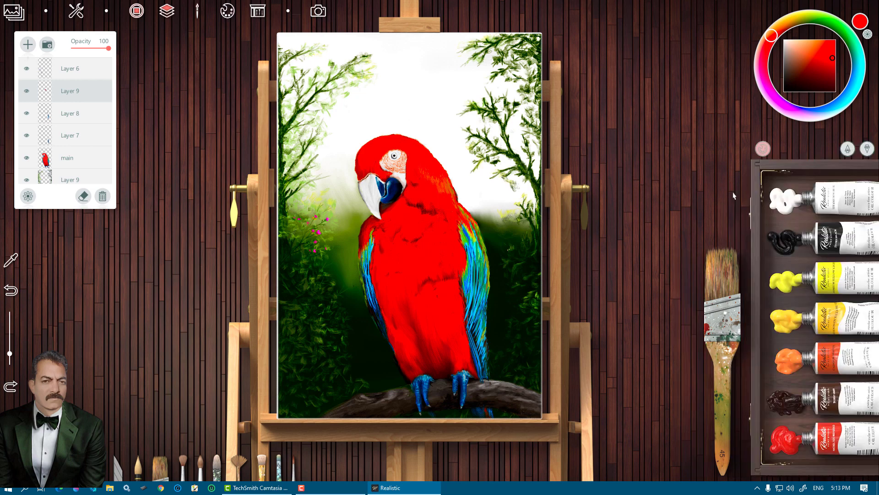